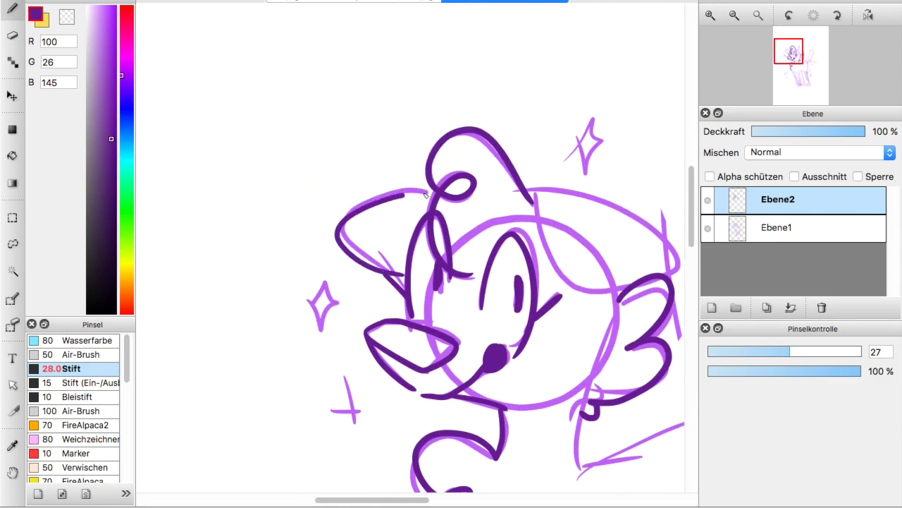
- Trace the inner edge of the near floppy ear over the sketch with the pen on Ebene2
{"action": "left_click", "coordinate": [709, 227]}
{"action": "left_click", "coordinate": [709, 228]}
{"action": "left_click", "coordinate": [802, 82]}
{"action": "left_click_drag", "start_coordinate": [802, 81], "coordinate": [801, 76]}
{"action": "left_click_drag", "start_coordinate": [369, 136], "coordinate": [369, 191]}
{"action": "left_click_drag", "start_coordinate": [801, 75], "coordinate": [799, 66]}
{"action": "left_click_drag", "start_coordinate": [368, 122], "coordinate": [373, 149]}
{"action": "mouse_move", "coordinate": [390, 183]}
{"action": "left_mouse_down"}
{"action": "mouse_move", "coordinate": [459, 224]}
{"action": "mouse_move", "coordinate": [516, 197]}
{"action": "mouse_move", "coordinate": [394, 137]}
{"action": "mouse_move", "coordinate": [478, 161]}
{"action": "mouse_move", "coordinate": [394, 203]}
{"action": "left_mouse_up"}
{"action": "key", "text": "super+z"}
- Ink the upper edge of the near floppy ear out to its tip and hide the sketch layer Ebene1
{"action": "left_click", "coordinate": [707, 227]}
{"action": "left_click", "coordinate": [708, 228]}
{"action": "key", "text": "ctrl+z"}
{"action": "mouse_move", "coordinate": [367, 121]}
{"action": "left_mouse_down"}
{"action": "mouse_move", "coordinate": [380, 158]}
{"action": "mouse_move", "coordinate": [484, 215]}
{"action": "mouse_move", "coordinate": [525, 193]}
{"action": "left_mouse_up"}
{"action": "key", "text": "super+z"}
{"action": "mouse_move", "coordinate": [369, 125]}
{"action": "left_mouse_down"}
{"action": "mouse_move", "coordinate": [444, 217]}
{"action": "mouse_move", "coordinate": [506, 181]}
{"action": "mouse_move", "coordinate": [431, 132]}
{"action": "mouse_move", "coordinate": [504, 182]}
{"action": "left_mouse_up"}
{"action": "left_click", "coordinate": [708, 228]}
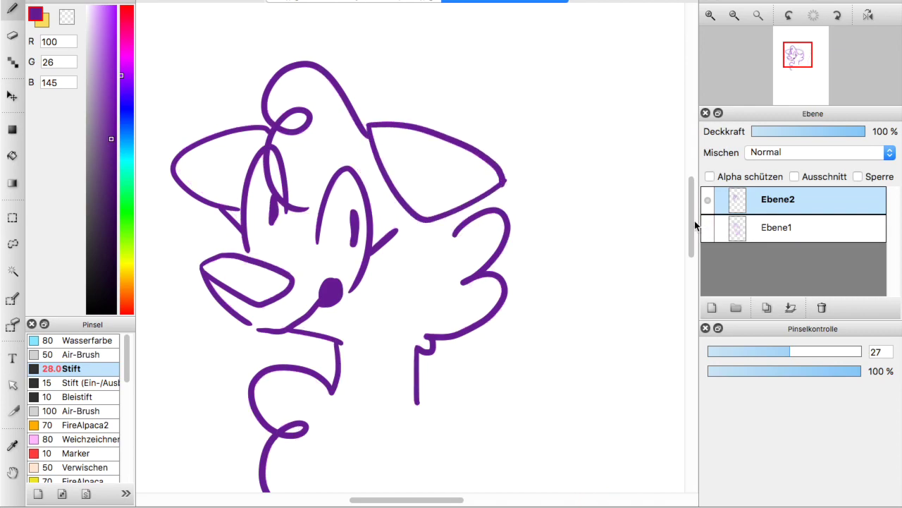
- Erase the stray line end sticking out at the tip of the near ear
{"action": "left_click", "coordinate": [734, 15]}
{"action": "left_click", "coordinate": [734, 15]}
{"action": "left_click", "coordinate": [711, 15]}
{"action": "left_click", "coordinate": [711, 15]}
{"action": "left_click", "coordinate": [711, 16]}
{"action": "left_click", "coordinate": [8, 34]}
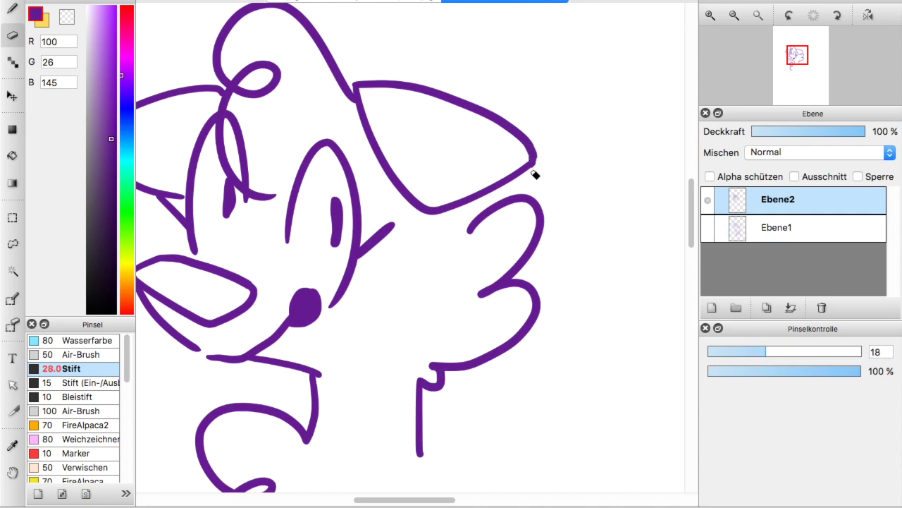
- Ink the dog's back line and the raised tail with its fluffy base on Ebene2, following the sketch on Ebene1
{"action": "left_click", "coordinate": [11, 8]}
{"action": "left_click", "coordinate": [707, 228]}
{"action": "mouse_move", "coordinate": [798, 66]}
{"action": "left_mouse_down"}
{"action": "mouse_move", "coordinate": [794, 74]}
{"action": "mouse_move", "coordinate": [801, 74]}
{"action": "left_mouse_up"}
{"action": "left_click_drag", "start_coordinate": [334, 216], "coordinate": [490, 136]}
{"action": "left_click_drag", "start_coordinate": [802, 73], "coordinate": [806, 68]}
{"action": "mouse_move", "coordinate": [347, 376]}
{"action": "left_mouse_down"}
{"action": "mouse_move", "coordinate": [433, 178]}
{"action": "mouse_move", "coordinate": [536, 170]}
{"action": "mouse_move", "coordinate": [400, 386]}
{"action": "left_mouse_up"}
{"action": "left_click", "coordinate": [708, 200]}
{"action": "left_click", "coordinate": [708, 200]}
{"action": "left_click", "coordinate": [708, 227]}
{"action": "left_click", "coordinate": [760, 11]}
{"action": "left_click", "coordinate": [708, 228]}
- Ink the underside of the chest and the rump curve running down from the tail base
{"action": "mouse_move", "coordinate": [796, 84]}
{"action": "left_mouse_down"}
{"action": "mouse_move", "coordinate": [789, 53]}
{"action": "mouse_move", "coordinate": [791, 95]}
{"action": "mouse_move", "coordinate": [794, 74]}
{"action": "left_mouse_up"}
{"action": "left_click", "coordinate": [710, 14]}
{"action": "left_click_drag", "start_coordinate": [331, 132], "coordinate": [453, 193]}
{"action": "left_click_drag", "start_coordinate": [794, 74], "coordinate": [808, 74]}
{"action": "mouse_move", "coordinate": [339, 136]}
{"action": "left_mouse_down"}
{"action": "mouse_move", "coordinate": [348, 241]}
{"action": "mouse_move", "coordinate": [322, 378]}
{"action": "left_mouse_up"}
- Rotate the canvas view to 30 degrees and ink the first side of the near front leg
{"action": "mouse_move", "coordinate": [808, 74]}
{"action": "left_mouse_down"}
{"action": "mouse_move", "coordinate": [793, 60]}
{"action": "mouse_move", "coordinate": [799, 83]}
{"action": "left_mouse_up"}
{"action": "left_click", "coordinate": [734, 15]}
{"action": "left_click", "coordinate": [838, 15]}
{"action": "left_click", "coordinate": [838, 15]}
{"action": "left_click", "coordinate": [787, 16]}
{"action": "mouse_move", "coordinate": [433, 109]}
{"action": "left_mouse_down"}
{"action": "mouse_move", "coordinate": [414, 258]}
{"action": "mouse_move", "coordinate": [374, 383]}
{"action": "left_mouse_up"}
- Try to ink the second side of the near front leg over the sketch
{"action": "left_click_drag", "start_coordinate": [479, 124], "coordinate": [438, 283]}
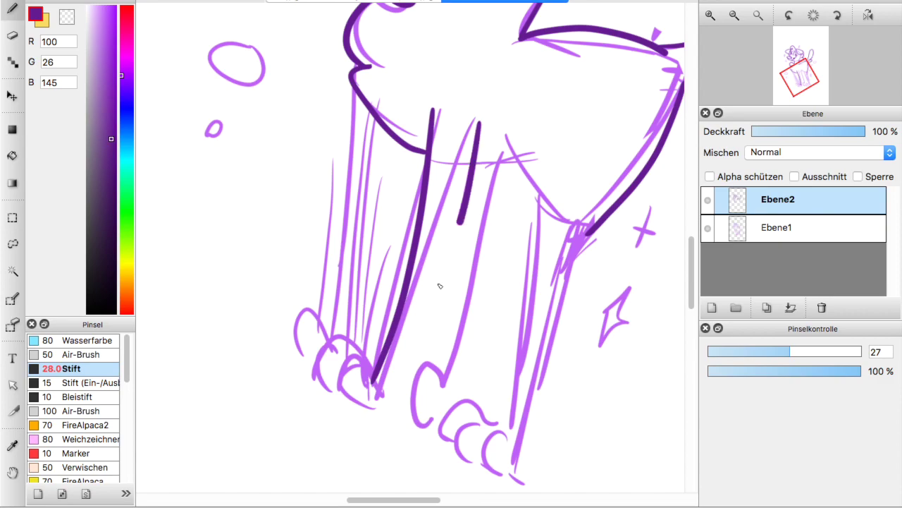
{"action": "left_click_drag", "start_coordinate": [459, 223], "coordinate": [372, 380]}
{"action": "left_click", "coordinate": [707, 228]}
{"action": "left_click", "coordinate": [710, 233]}
{"action": "key", "text": "super+z"}
- Ink the rounded toes of the near hind paw over the sketch
{"action": "mouse_move", "coordinate": [506, 416]}
{"action": "left_mouse_down"}
{"action": "mouse_move", "coordinate": [479, 409]}
{"action": "mouse_move", "coordinate": [445, 433]}
{"action": "left_mouse_up"}
{"action": "mouse_move", "coordinate": [478, 421]}
{"action": "left_mouse_down"}
{"action": "mouse_move", "coordinate": [450, 438]}
{"action": "mouse_move", "coordinate": [469, 456]}
{"action": "left_mouse_up"}
{"action": "left_click_drag", "start_coordinate": [497, 430], "coordinate": [502, 469]}
{"action": "key", "text": "super+z"}
{"action": "mouse_move", "coordinate": [506, 437]}
{"action": "left_mouse_down"}
{"action": "mouse_move", "coordinate": [493, 472]}
{"action": "mouse_move", "coordinate": [523, 443]}
{"action": "left_mouse_up"}
- Ink both sides of the near hind leg and the belly curve leading into it, and tidy their junction with the eraser
{"action": "left_click_drag", "start_coordinate": [586, 237], "coordinate": [522, 440]}
{"action": "left_click_drag", "start_coordinate": [504, 418], "coordinate": [541, 187]}
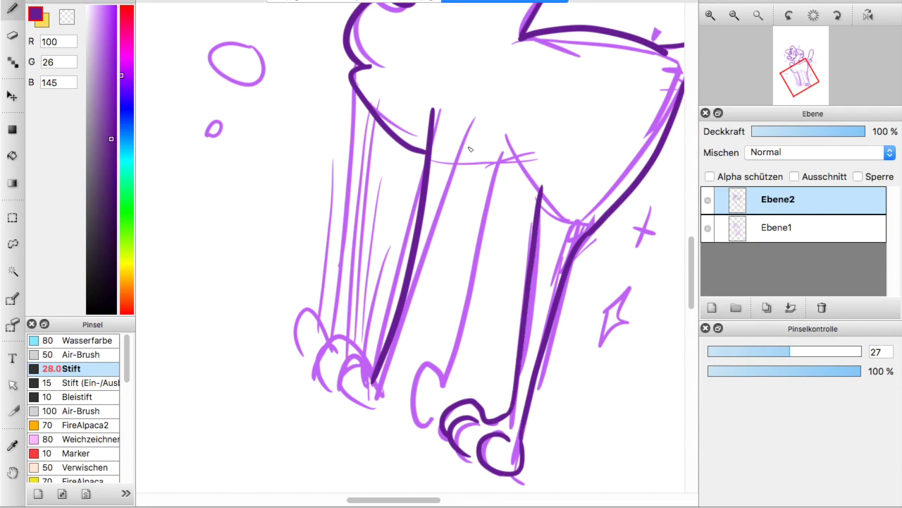
{"action": "left_click_drag", "start_coordinate": [503, 112], "coordinate": [543, 193]}
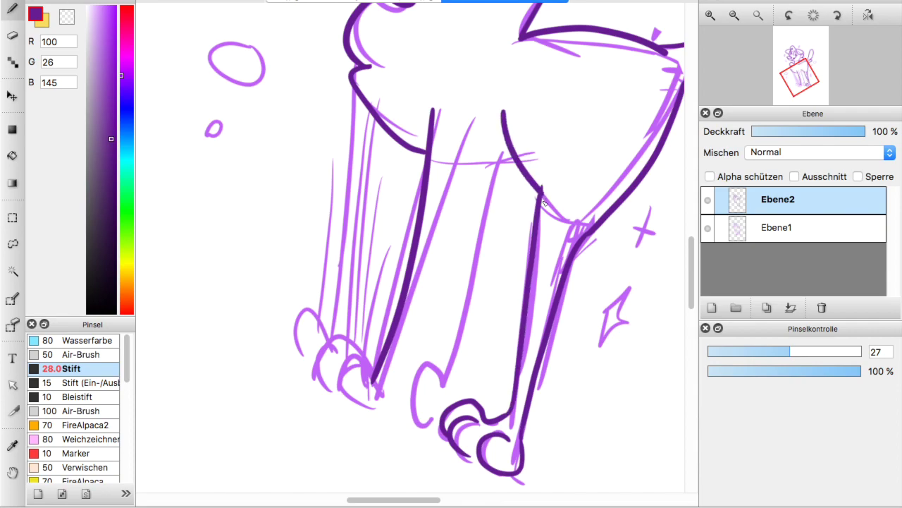
{"action": "left_click", "coordinate": [13, 35]}
{"action": "left_click", "coordinate": [708, 229]}
{"action": "left_click", "coordinate": [731, 17]}
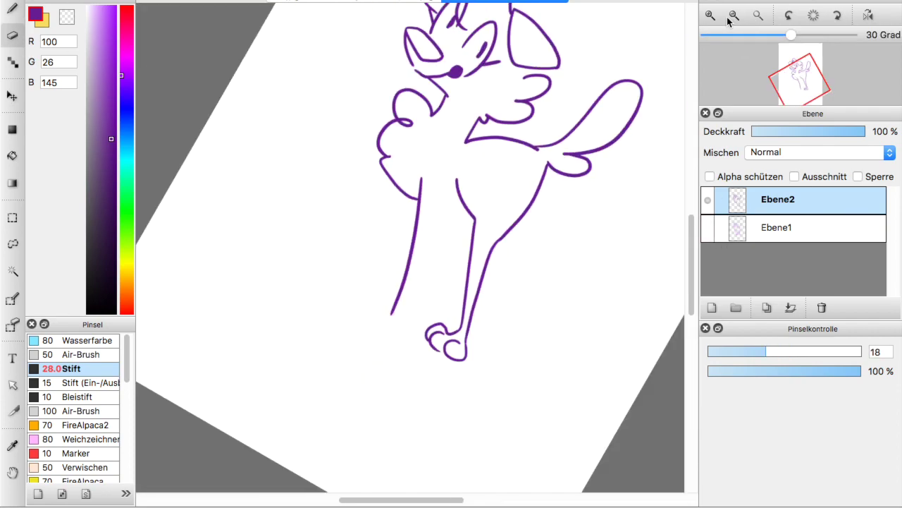
{"action": "left_click", "coordinate": [731, 17]}
{"action": "left_click", "coordinate": [708, 229]}
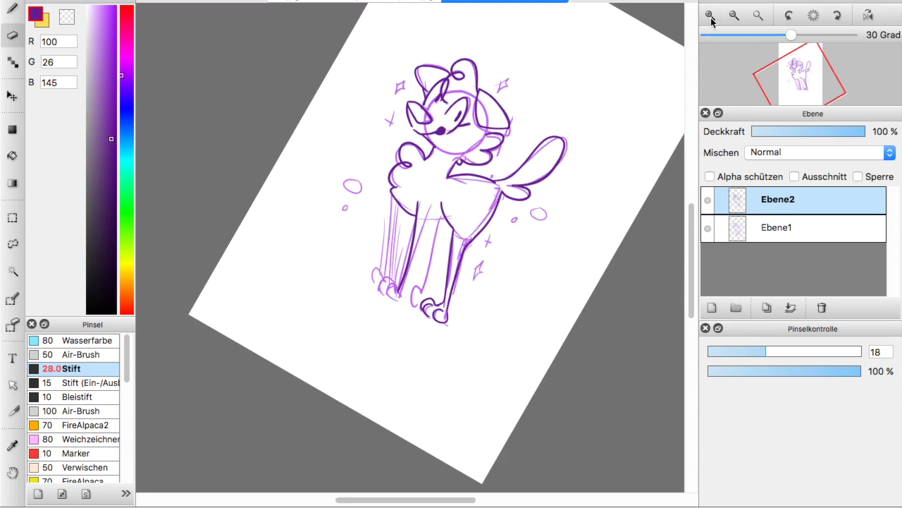
- Ink the second side of the near front leg and check it with the Ebene1 sketch hidden
{"action": "left_click", "coordinate": [711, 17]}
{"action": "left_click", "coordinate": [710, 17]}
{"action": "left_click_drag", "start_coordinate": [800, 86], "coordinate": [806, 76]}
{"action": "key", "text": "b"}
{"action": "left_click_drag", "start_coordinate": [270, 359], "coordinate": [345, 86]}
{"action": "key", "text": "super+z"}
{"action": "mouse_move", "coordinate": [272, 353]}
{"action": "left_mouse_down"}
{"action": "mouse_move", "coordinate": [347, 106]}
{"action": "mouse_move", "coordinate": [261, 357]}
{"action": "mouse_move", "coordinate": [346, 137]}
{"action": "mouse_move", "coordinate": [348, 71]}
{"action": "mouse_move", "coordinate": [318, 262]}
{"action": "mouse_move", "coordinate": [344, 76]}
{"action": "mouse_move", "coordinate": [354, 142]}
{"action": "mouse_move", "coordinate": [360, 79]}
{"action": "left_mouse_up"}
{"action": "left_click", "coordinate": [707, 228]}
{"action": "key", "text": "super+z"}
{"action": "key", "text": "super+z"}
{"action": "key", "text": "super+z"}
{"action": "key", "text": "super+z"}
- Reset the canvas rotation to 0 degrees, lasso the near front leg and paste a copy of it on a new layer
{"action": "left_click", "coordinate": [758, 12]}
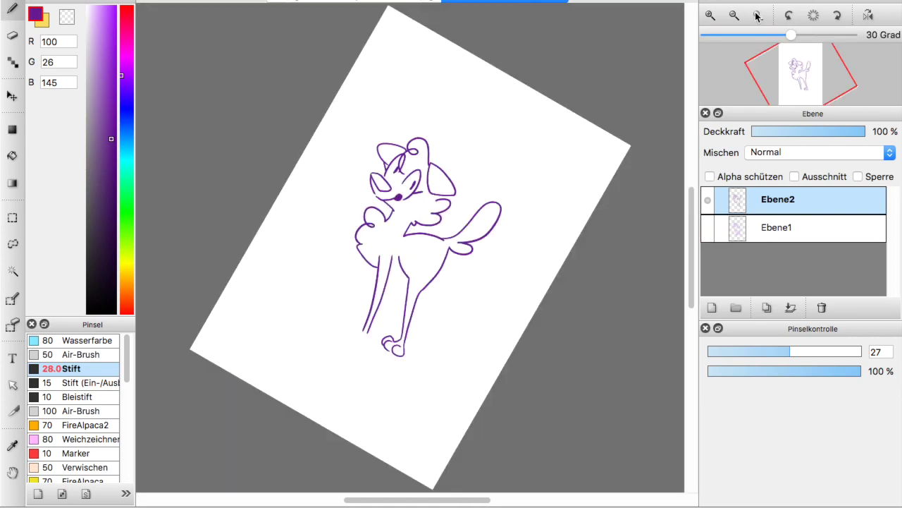
{"action": "left_click", "coordinate": [840, 16]}
{"action": "left_click", "coordinate": [841, 16]}
{"action": "triple_click", "coordinate": [788, 18]}
{"action": "mouse_move", "coordinate": [781, 34]}
{"action": "left_mouse_down"}
{"action": "mouse_move", "coordinate": [794, 35]}
{"action": "mouse_move", "coordinate": [781, 32]}
{"action": "left_mouse_up"}
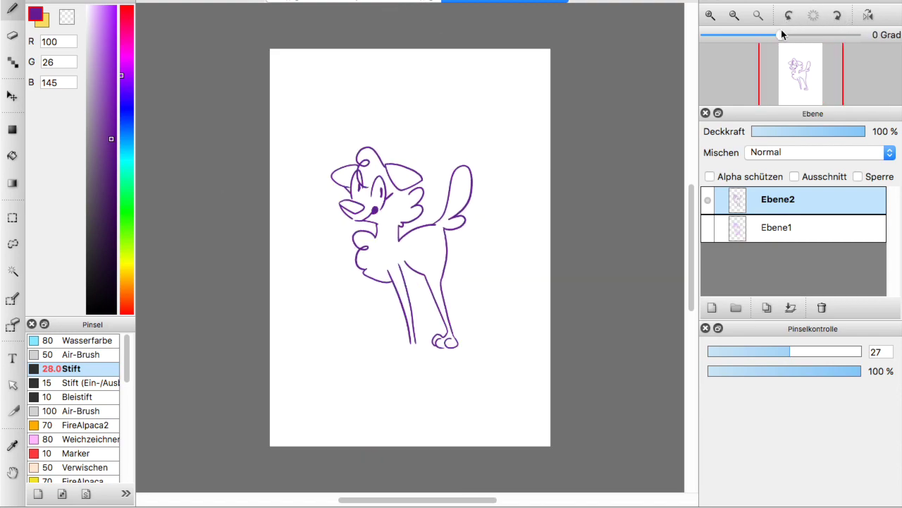
{"action": "left_click", "coordinate": [13, 243]}
{"action": "mouse_move", "coordinate": [392, 254]}
{"action": "left_mouse_down"}
{"action": "mouse_move", "coordinate": [394, 300]}
{"action": "mouse_move", "coordinate": [431, 348]}
{"action": "mouse_move", "coordinate": [393, 255]}
{"action": "left_mouse_up"}
{"action": "key", "text": "super+shift+n"}
{"action": "left_click", "coordinate": [291, 0]}
{"action": "left_click", "coordinate": [353, 100]}
{"action": "left_click_drag", "start_coordinate": [430, 141], "coordinate": [463, 153]}
{"action": "left_click_drag", "start_coordinate": [384, 296], "coordinate": [366, 290]}
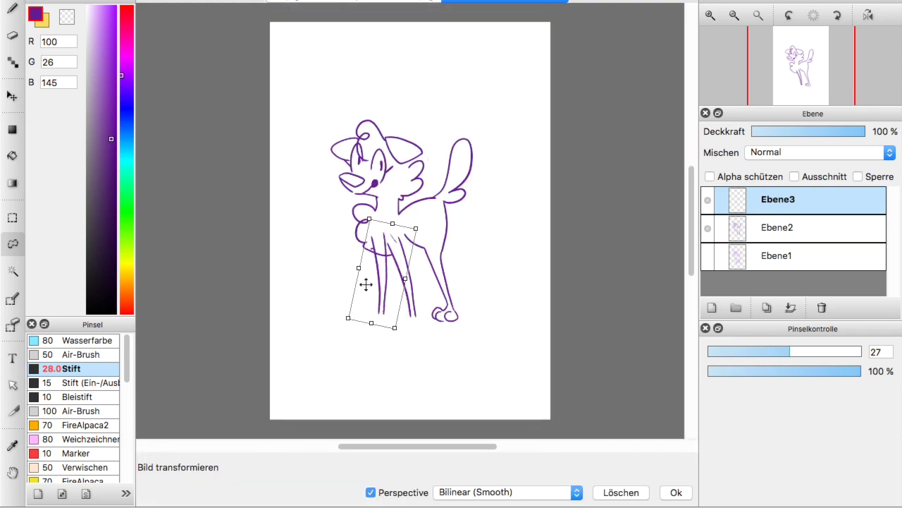
{"action": "left_click", "coordinate": [621, 492]}
- Restore the front leg selection on Ebene2 and rotate the original leg so it stands upright
{"action": "left_click", "coordinate": [784, 229]}
{"action": "key", "text": "super+z"}
{"action": "key", "text": "super+z"}
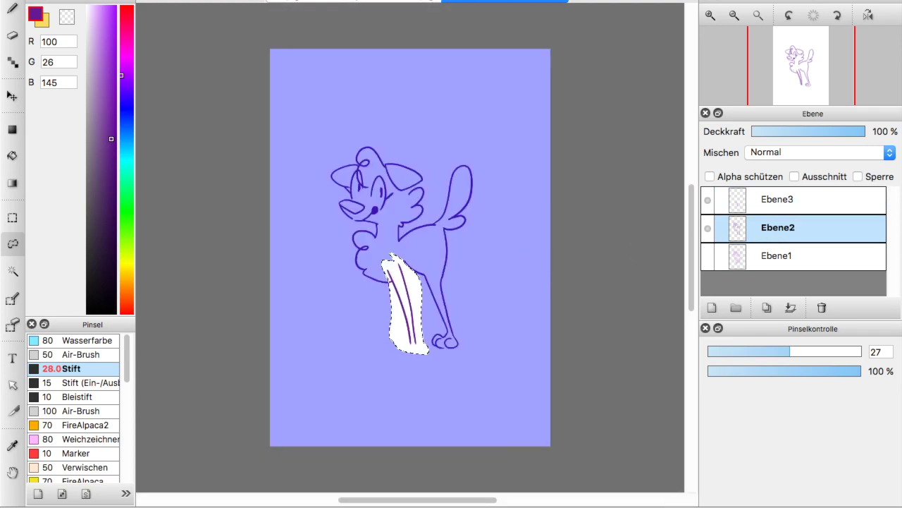
{"action": "left_click", "coordinate": [290, 0]}
{"action": "left_click", "coordinate": [336, 111]}
{"action": "left_click_drag", "start_coordinate": [429, 120], "coordinate": [461, 167]}
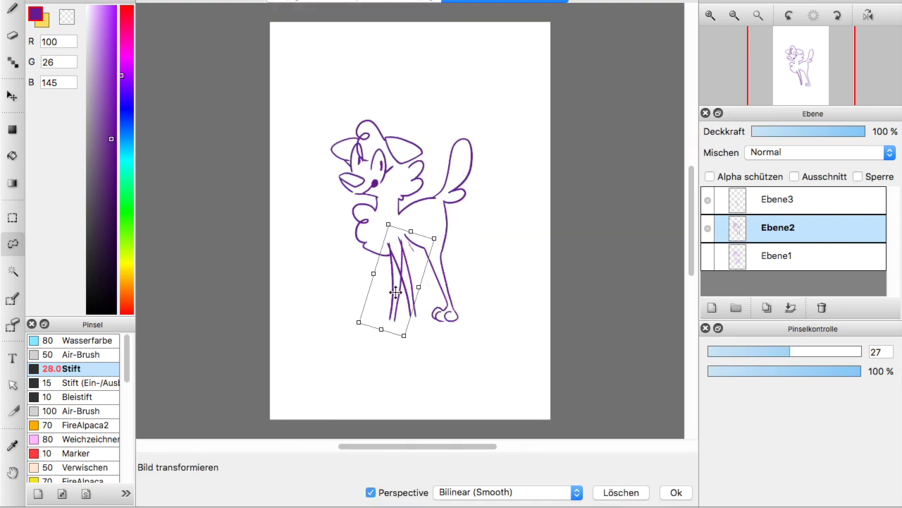
{"action": "left_click", "coordinate": [664, 495]}
- Isolate Ebene2 to erase the stray line fragment beneath the belly curve, and show Ebene3 again
{"action": "left_click", "coordinate": [707, 202]}
{"action": "left_click", "coordinate": [290, 1]}
{"action": "left_click", "coordinate": [286, 3]}
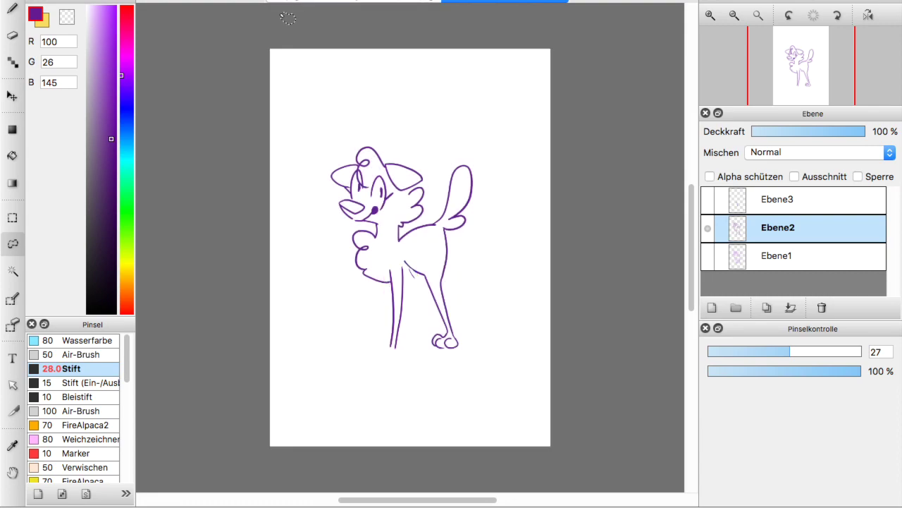
{"action": "key", "text": "e"}
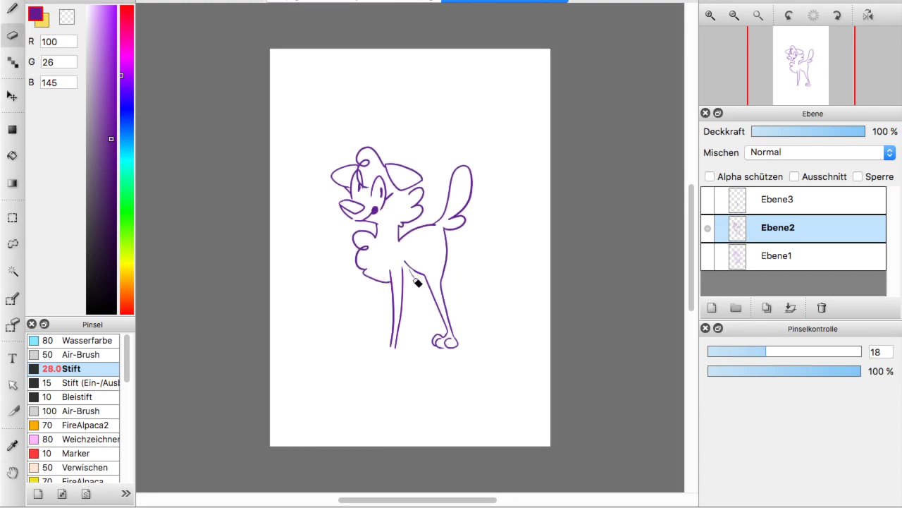
{"action": "left_click", "coordinate": [710, 15]}
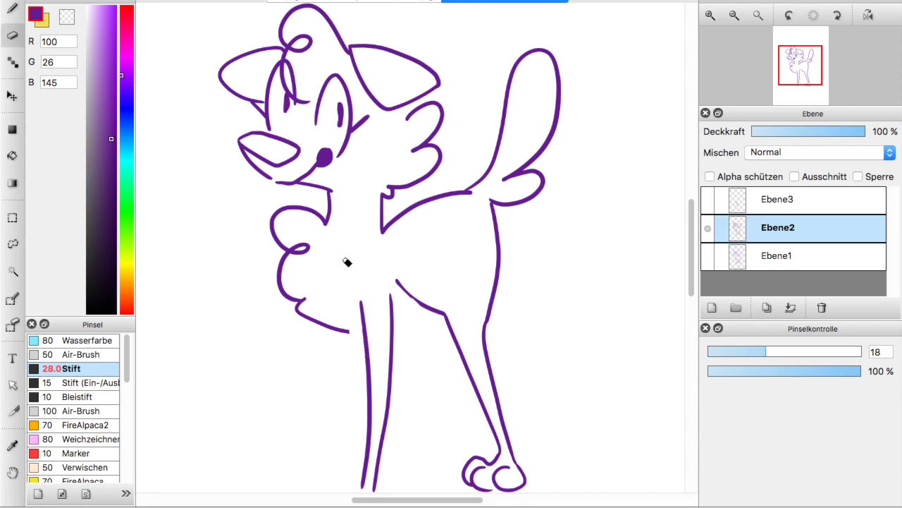
{"action": "left_click", "coordinate": [733, 16]}
{"action": "left_click", "coordinate": [705, 203]}
{"action": "left_click", "coordinate": [290, 1]}
{"action": "left_click", "coordinate": [320, 100]}
{"action": "left_click_drag", "start_coordinate": [474, 115], "coordinate": [501, 139]}
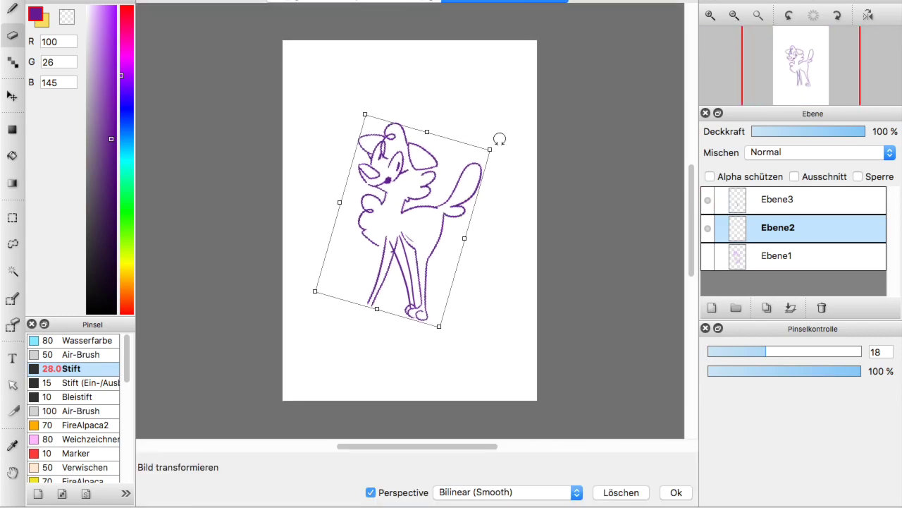
{"action": "left_click", "coordinate": [627, 486]}
{"action": "left_click", "coordinate": [497, 248]}
- Rotate the copied leg on Ebene3 upright and place it under the chest as the far front leg
{"action": "left_click", "coordinate": [740, 201]}
{"action": "left_click", "coordinate": [323, 0]}
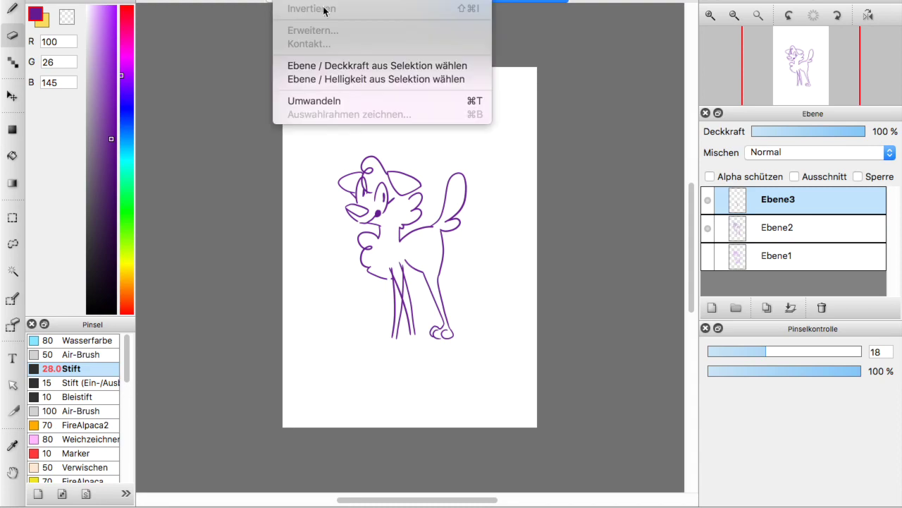
{"action": "left_click", "coordinate": [322, 101]}
{"action": "left_click_drag", "start_coordinate": [419, 96], "coordinate": [469, 110]}
{"action": "left_click_drag", "start_coordinate": [406, 272], "coordinate": [373, 280]}
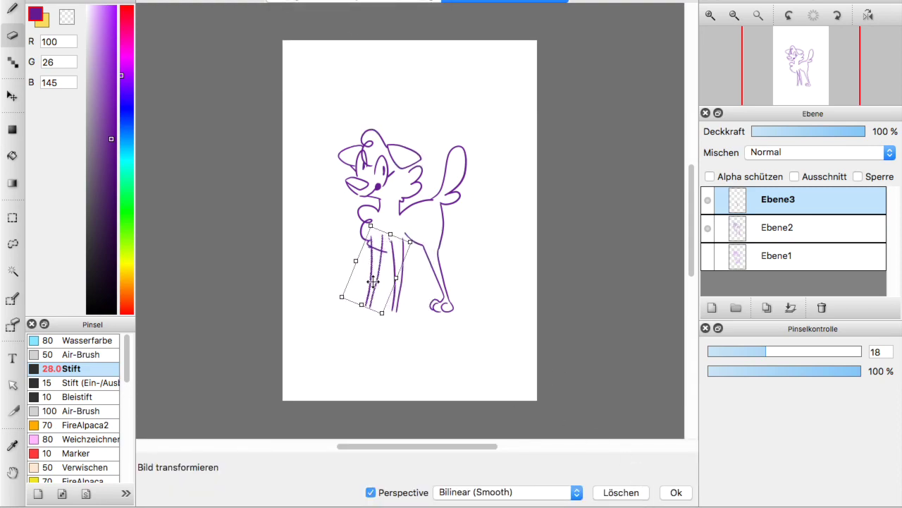
{"action": "left_click_drag", "start_coordinate": [440, 252], "coordinate": [437, 246]}
{"action": "left_click_drag", "start_coordinate": [383, 287], "coordinate": [382, 287]}
{"action": "left_click", "coordinate": [670, 494]}
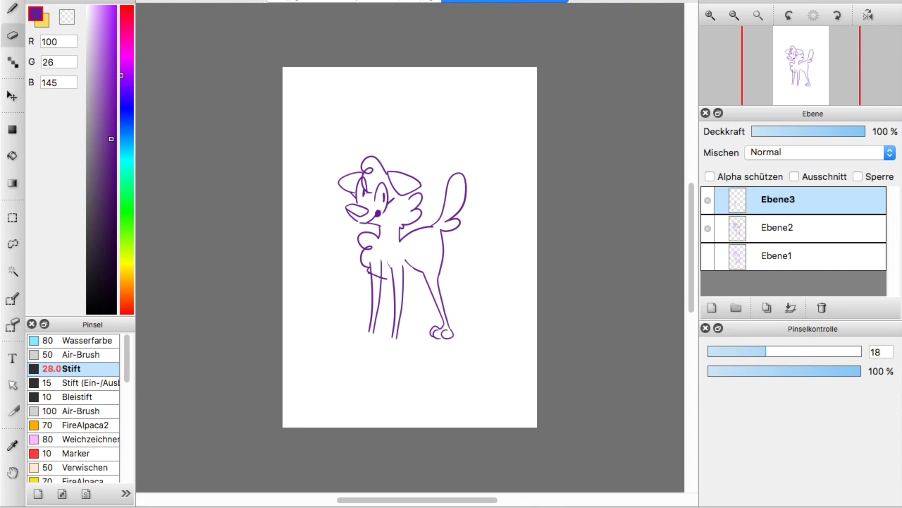
- Erase the far front leg's line ends above the chest line with the eraser at size 49
{"action": "left_click", "coordinate": [710, 15]}
{"action": "left_click", "coordinate": [711, 15]}
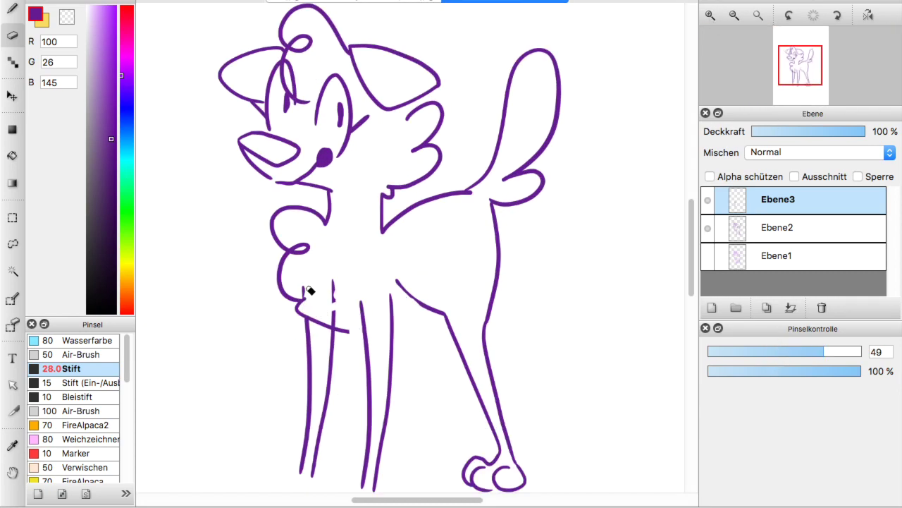
{"action": "left_click_drag", "start_coordinate": [320, 279], "coordinate": [337, 316]}
- Ink a three-toed paw at the bottom of the near front leg, redoing the last toe
{"action": "scroll", "coordinate": [478, 319], "scroll_direction": "down", "scroll_amount": 5}
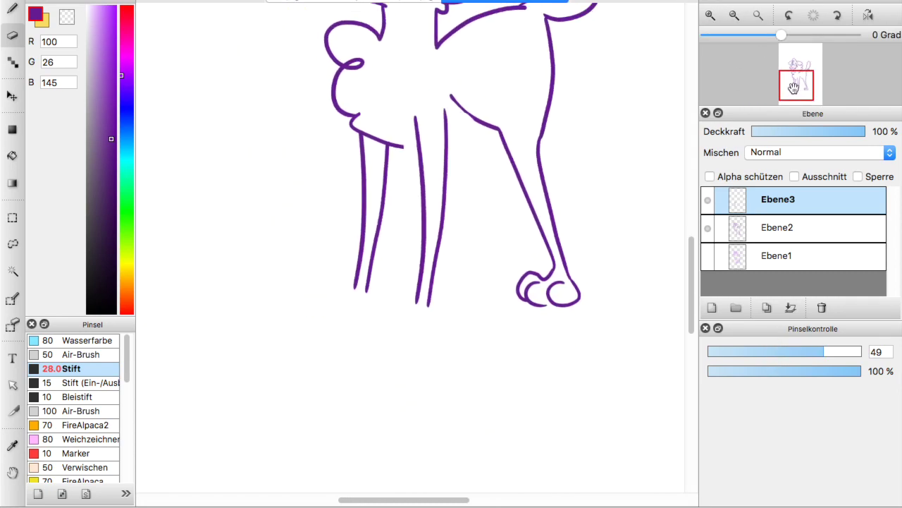
{"action": "key", "text": "b"}
{"action": "mouse_move", "coordinate": [415, 303]}
{"action": "left_mouse_down"}
{"action": "mouse_move", "coordinate": [383, 310]}
{"action": "mouse_move", "coordinate": [416, 328]}
{"action": "mouse_move", "coordinate": [437, 319]}
{"action": "mouse_move", "coordinate": [432, 308]}
{"action": "mouse_move", "coordinate": [442, 322]}
{"action": "left_mouse_up"}
{"action": "key", "text": "super+z"}
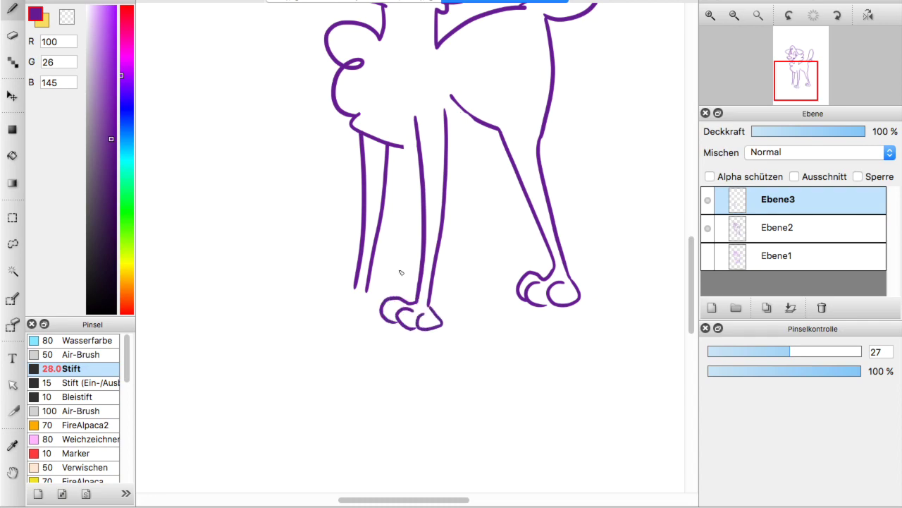
{"action": "key", "text": "ctrl+z"}
{"action": "key", "text": "ctrl+z"}
- Ink a matching three-toed paw at the bottom of the far front leg
{"action": "left_click", "coordinate": [728, 19]}
{"action": "left_click", "coordinate": [729, 19]}
{"action": "left_click", "coordinate": [729, 19]}
{"action": "left_click", "coordinate": [708, 19]}
{"action": "left_click", "coordinate": [708, 19]}
{"action": "left_click", "coordinate": [708, 19]}
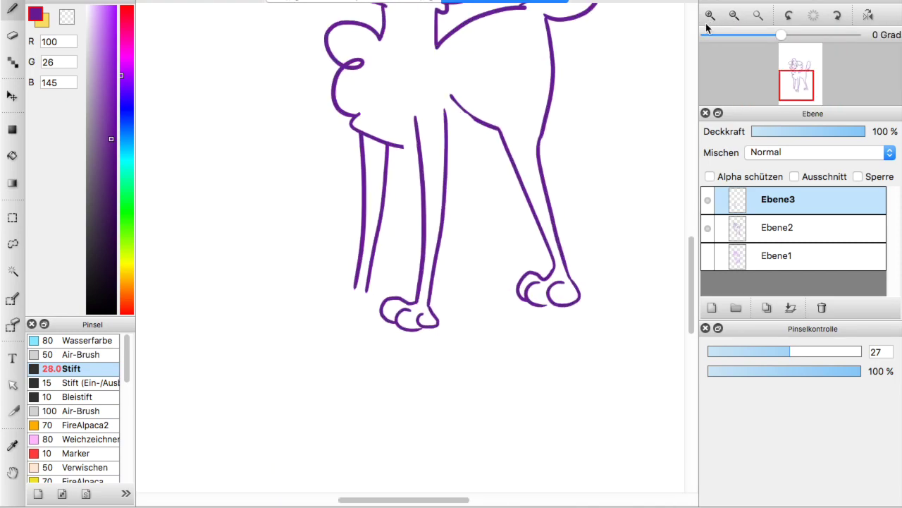
{"action": "left_click", "coordinate": [707, 19]}
{"action": "left_click_drag", "start_coordinate": [326, 309], "coordinate": [313, 343]}
{"action": "mouse_move", "coordinate": [326, 321]}
{"action": "left_mouse_down"}
{"action": "mouse_move", "coordinate": [345, 344]}
{"action": "mouse_move", "coordinate": [368, 345]}
{"action": "left_mouse_up"}
{"action": "left_click_drag", "start_coordinate": [346, 313], "coordinate": [379, 321]}
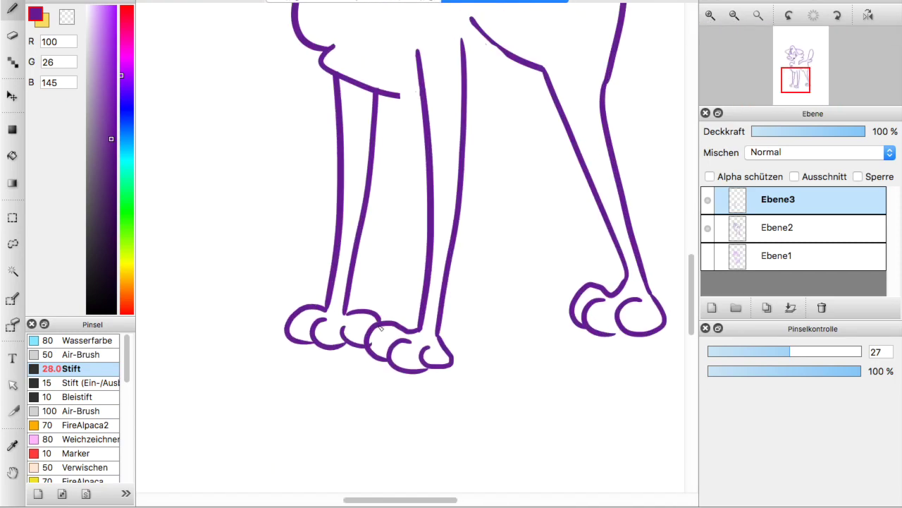
- Thicken the thin stretch of the belly curve with the pen and undo the last excess stroke
{"action": "left_click", "coordinate": [733, 20]}
{"action": "left_click", "coordinate": [734, 20]}
{"action": "left_click", "coordinate": [733, 20]}
{"action": "left_click", "coordinate": [711, 18]}
{"action": "left_click", "coordinate": [710, 18]}
{"action": "left_click", "coordinate": [710, 18]}
{"action": "left_click", "coordinate": [711, 17]}
{"action": "left_click", "coordinate": [12, 35]}
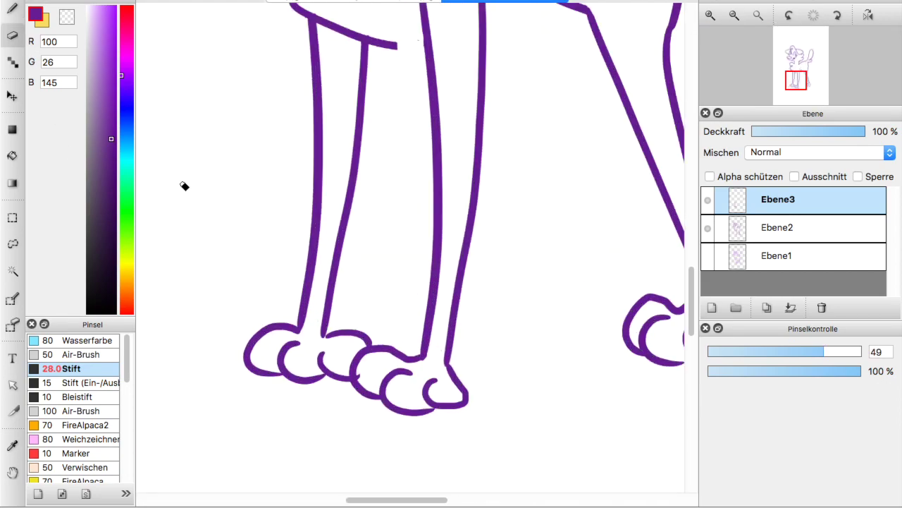
{"action": "scroll", "coordinate": [733, 28], "scroll_direction": "down", "scroll_amount": 3}
{"action": "scroll", "coordinate": [362, 149], "scroll_direction": "up", "scroll_amount": 5}
{"action": "key", "text": "b"}
{"action": "left_click_drag", "start_coordinate": [435, 187], "coordinate": [370, 129]}
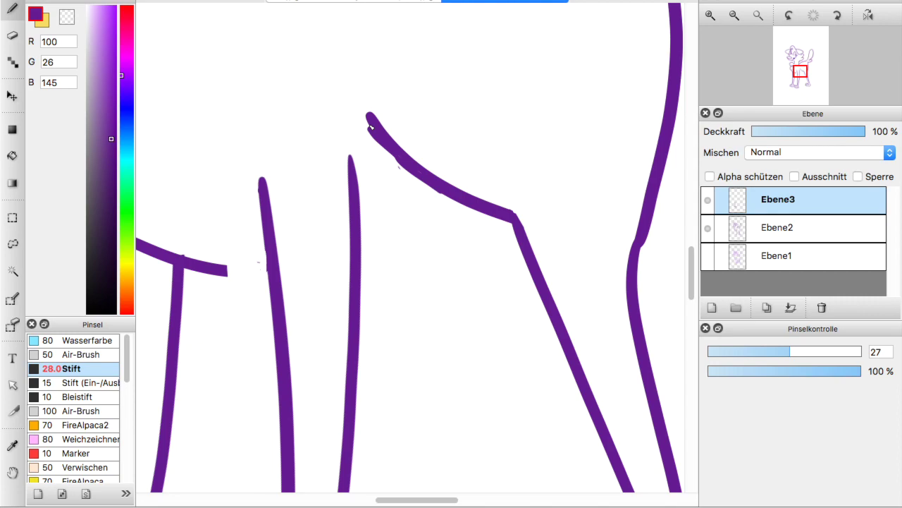
{"action": "key", "text": "ctrl+z"}
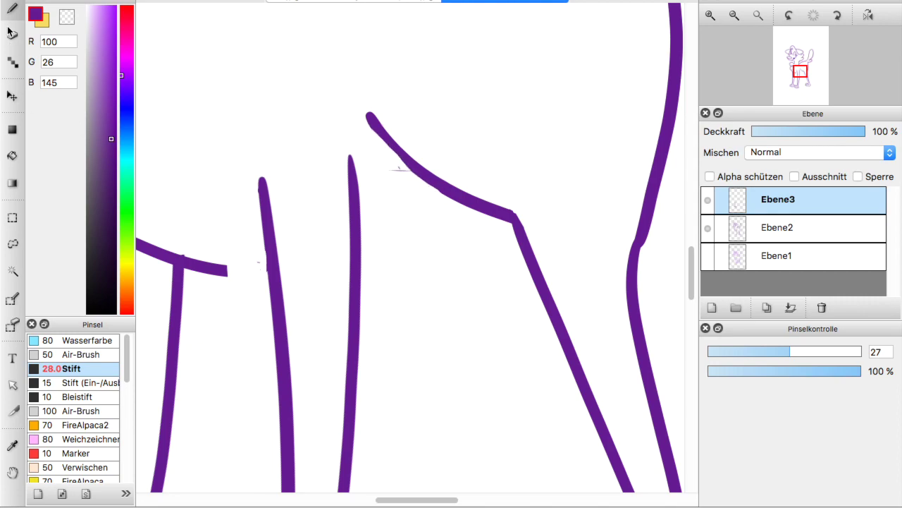
- Erase the stray specks beside the belly curve and near front leg, and merge Ebene3 down into Ebene2
{"action": "left_click", "coordinate": [11, 33]}
{"action": "left_click", "coordinate": [734, 15]}
{"action": "left_click", "coordinate": [735, 15]}
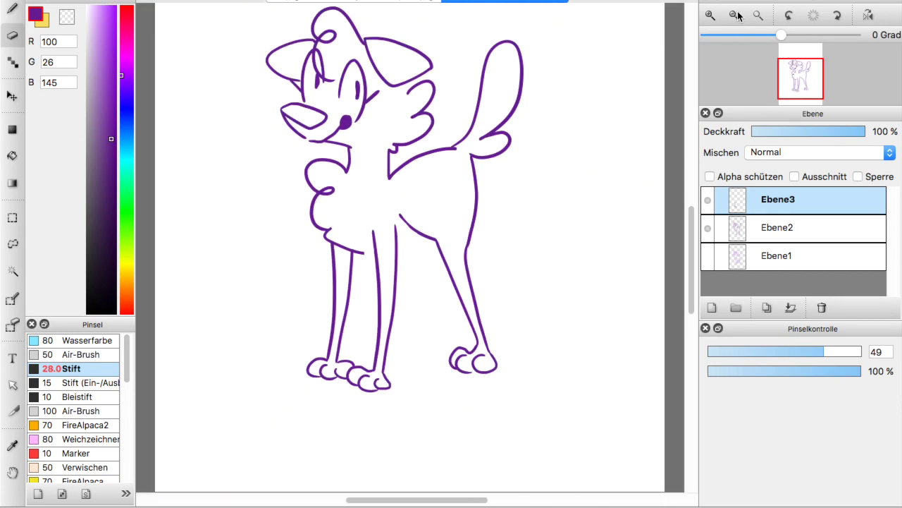
{"action": "left_click", "coordinate": [735, 15]}
{"action": "left_click", "coordinate": [768, 308]}
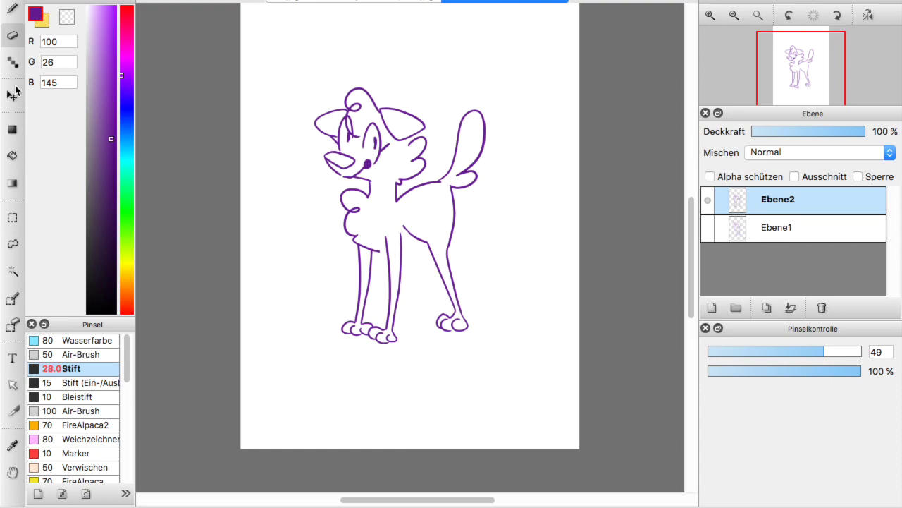
- Lasso the near hind leg with its paw and paste a copy of it on a new layer
{"action": "left_click", "coordinate": [13, 246]}
{"action": "mouse_move", "coordinate": [423, 222]}
{"action": "left_mouse_down"}
{"action": "mouse_move", "coordinate": [420, 253]}
{"action": "mouse_move", "coordinate": [418, 218]}
{"action": "left_mouse_up"}
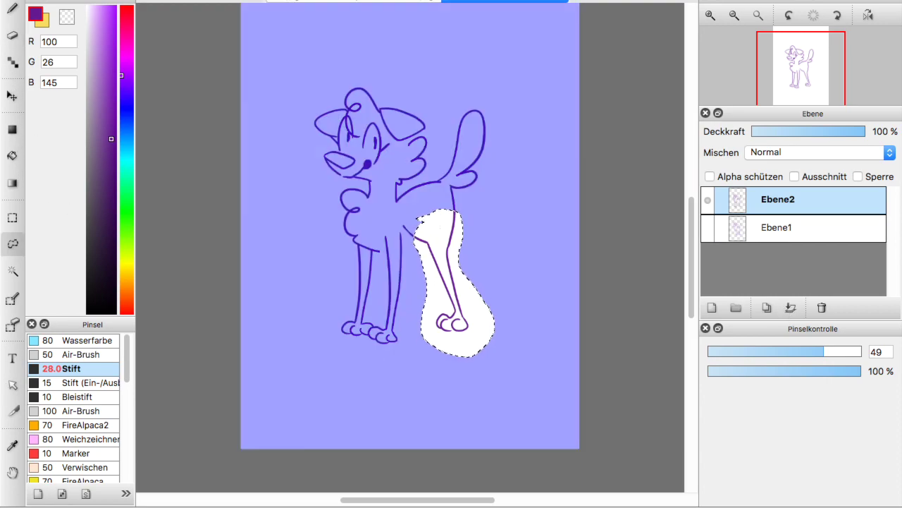
{"action": "key", "text": "ctrl+c"}
{"action": "key", "text": "ctrl+v"}
- Transform the pasted leg copy into place between the front legs and near hind leg as the far hind leg
{"action": "left_click", "coordinate": [295, 0]}
{"action": "left_click", "coordinate": [310, 0]}
{"action": "left_click", "coordinate": [295, 0]}
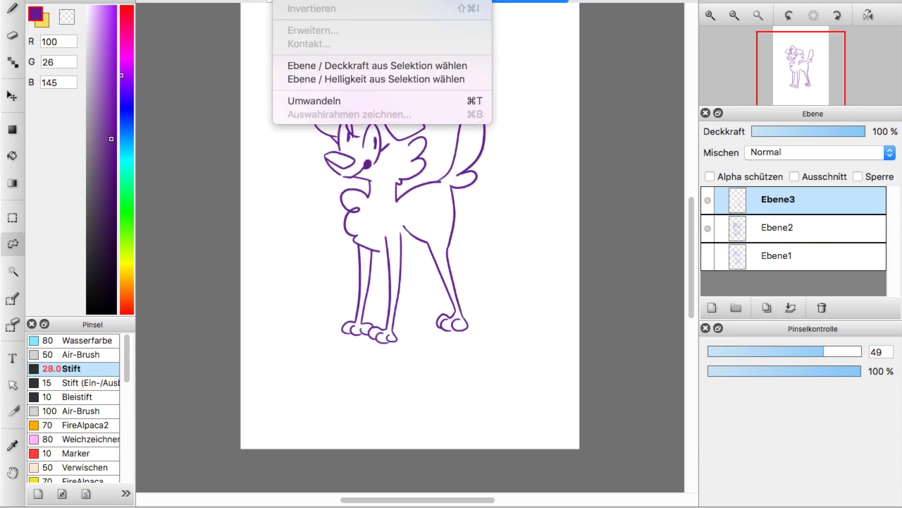
{"action": "left_click", "coordinate": [322, 103]}
{"action": "left_click_drag", "start_coordinate": [445, 232], "coordinate": [412, 225]}
{"action": "mouse_move", "coordinate": [437, 143]}
{"action": "left_mouse_down"}
{"action": "mouse_move", "coordinate": [450, 146]}
{"action": "mouse_move", "coordinate": [438, 143]}
{"action": "left_mouse_up"}
{"action": "left_click_drag", "start_coordinate": [430, 208], "coordinate": [427, 214]}
{"action": "left_click_drag", "start_coordinate": [421, 287], "coordinate": [422, 286]}
{"action": "key", "text": "Return"}
- Erase the parts of the copied hind leg's lines that overlap the belly and near front leg
{"action": "key", "text": "b"}
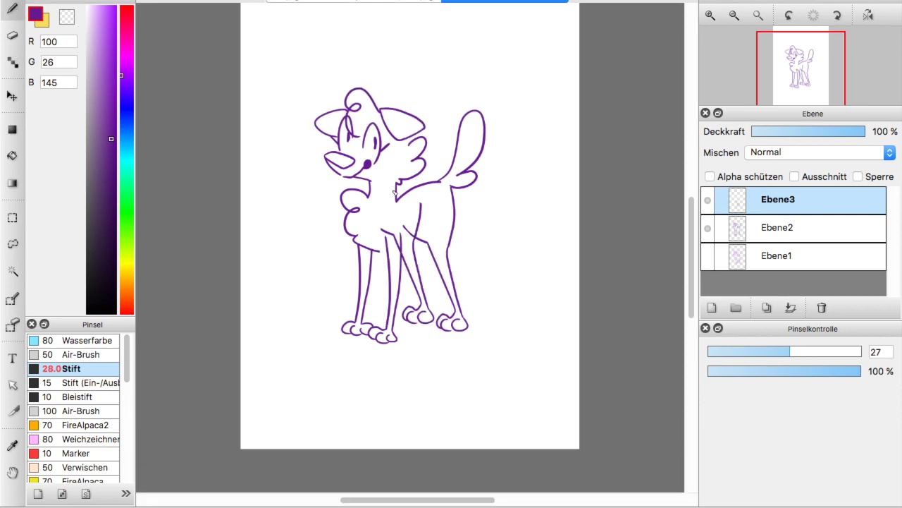
{"action": "key", "text": "e"}
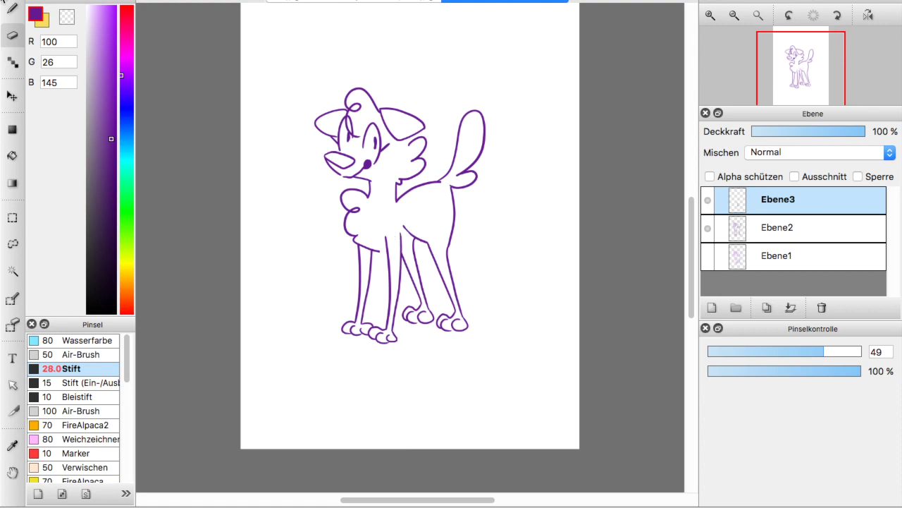
{"action": "key", "text": "b"}
- Add a new layer Ebene3 and place it directly beneath the line art layer Ebene2
{"action": "left_click", "coordinate": [734, 15]}
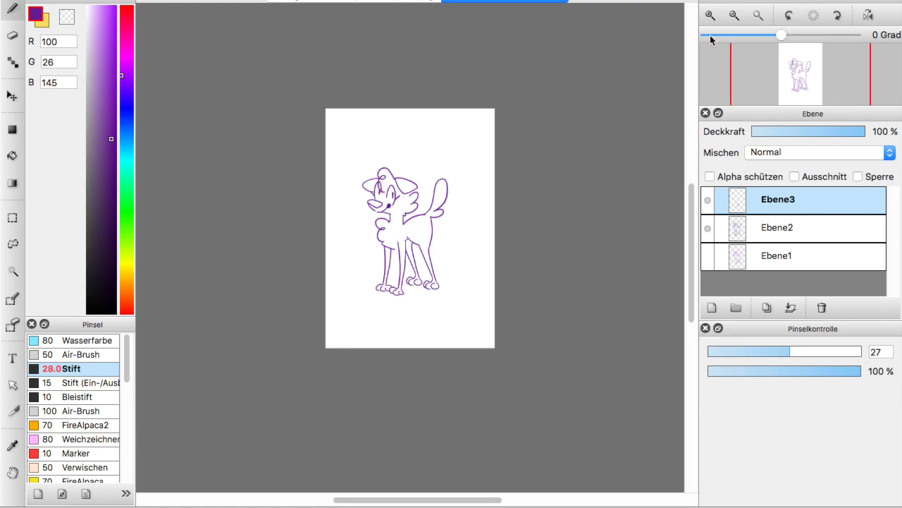
{"action": "key", "text": "super+plus"}
{"action": "key", "text": "super+z"}
{"action": "left_click", "coordinate": [709, 204]}
{"action": "left_click", "coordinate": [705, 204]}
{"action": "left_click_drag", "start_coordinate": [802, 77], "coordinate": [797, 73]}
{"action": "left_click", "coordinate": [712, 307]}
{"action": "left_click_drag", "start_coordinate": [770, 201], "coordinate": [764, 234]}
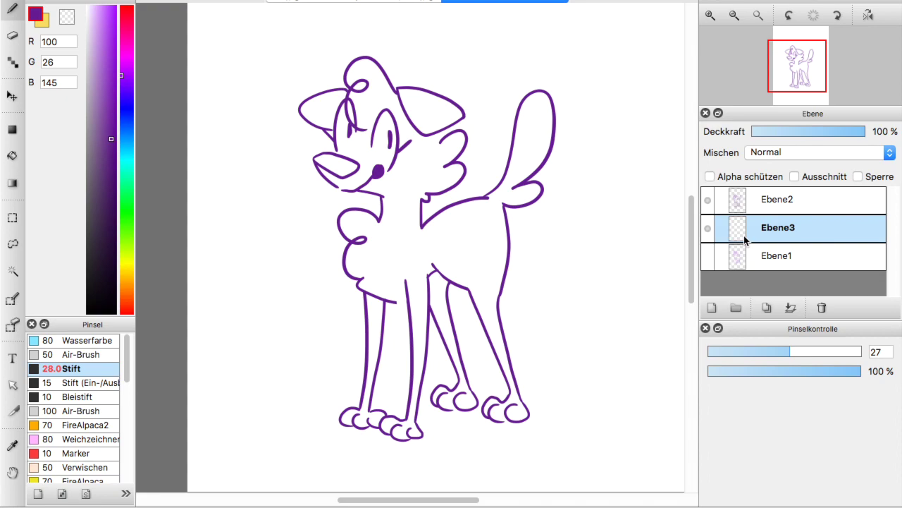
- Paint the nose light grey (211, 211, 211) and shade its upper edge with pale purple (172, 151, 185)
{"action": "left_click_drag", "start_coordinate": [95, 77], "coordinate": [97, 57]}
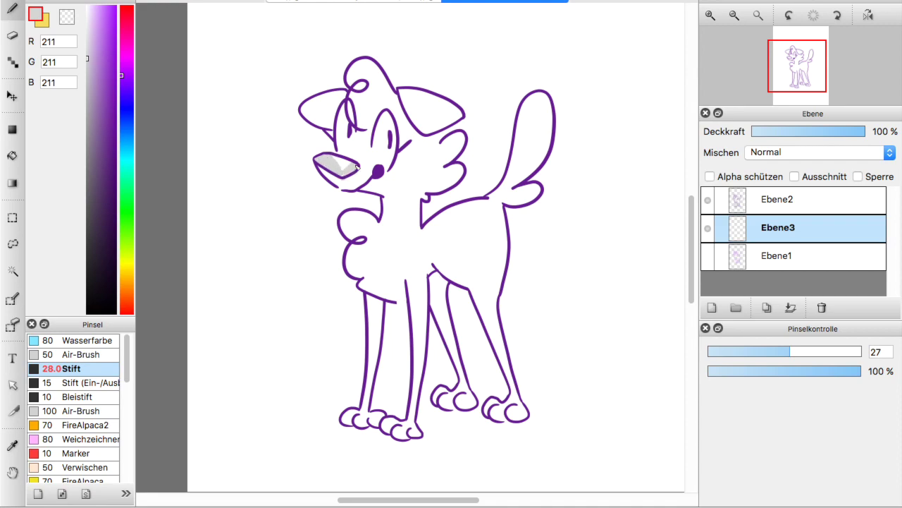
{"action": "left_click_drag", "start_coordinate": [91, 82], "coordinate": [91, 89]}
{"action": "left_click", "coordinate": [12, 155]}
{"action": "left_click", "coordinate": [351, 161]}
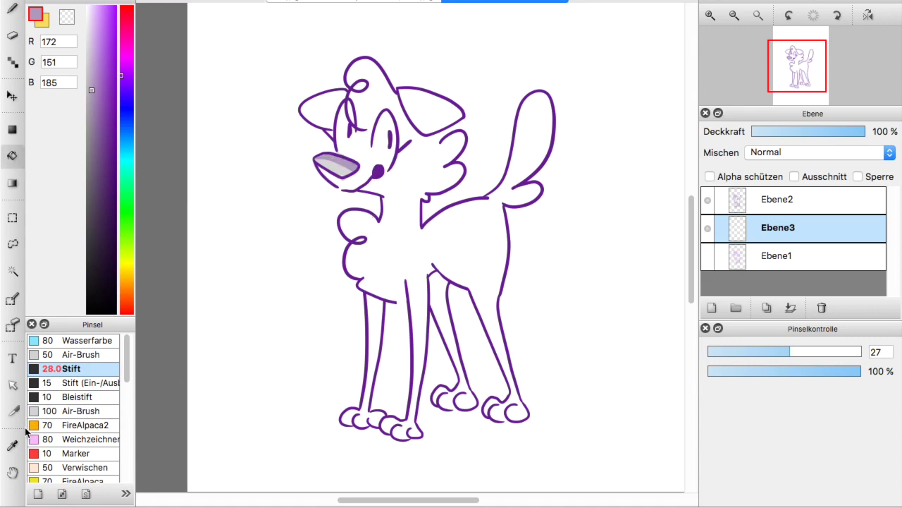
- Touch up the nose's grey with the sampled colour and erase the grey spilling below its outline
{"action": "left_click", "coordinate": [12, 445]}
{"action": "left_click", "coordinate": [344, 169]}
{"action": "left_click", "coordinate": [710, 15]}
{"action": "left_click", "coordinate": [711, 16]}
{"action": "left_click", "coordinate": [711, 16]}
{"action": "left_click_drag", "start_coordinate": [799, 74], "coordinate": [793, 68]}
{"action": "left_click", "coordinate": [12, 9]}
{"action": "mouse_move", "coordinate": [332, 189]}
{"action": "left_mouse_down"}
{"action": "mouse_move", "coordinate": [413, 229]}
{"action": "mouse_move", "coordinate": [392, 202]}
{"action": "left_mouse_up"}
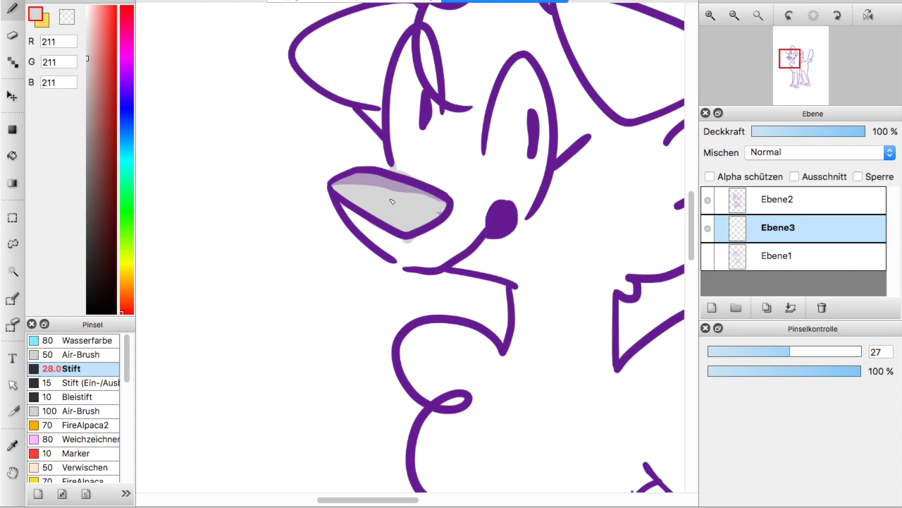
{"action": "key", "text": "super+z"}
{"action": "left_click", "coordinate": [12, 34]}
{"action": "left_click_drag", "start_coordinate": [417, 248], "coordinate": [407, 243]}
{"action": "left_click", "coordinate": [12, 9]}
- Fill both ears with the light grey (211, 211, 211)
{"action": "left_click_drag", "start_coordinate": [796, 73], "coordinate": [797, 63]}
{"action": "left_click", "coordinate": [12, 157]}
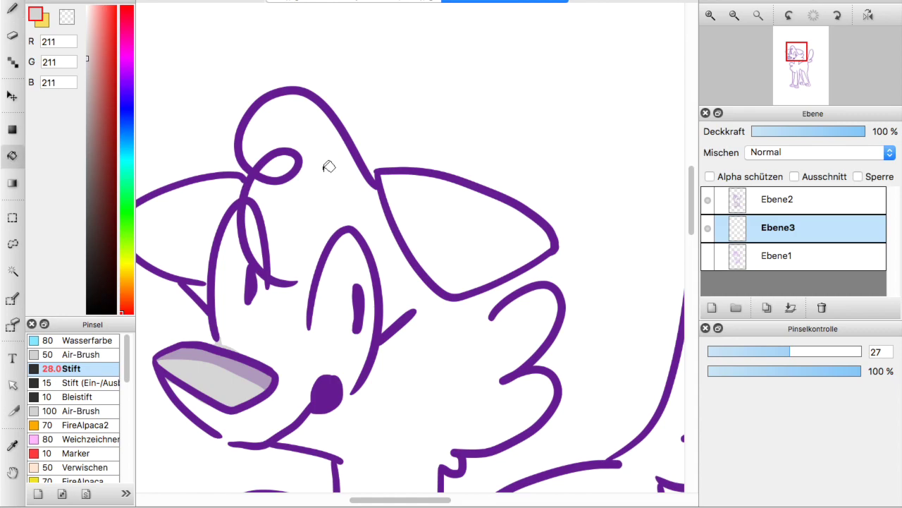
{"action": "left_click", "coordinate": [418, 214]}
{"action": "left_click", "coordinate": [192, 229]}
- Shade the far ear's inner side with the nose's pale purple and erase the colour spilling below the ear
{"action": "left_click", "coordinate": [10, 448]}
{"action": "left_click", "coordinate": [215, 356]}
{"action": "key", "text": "b"}
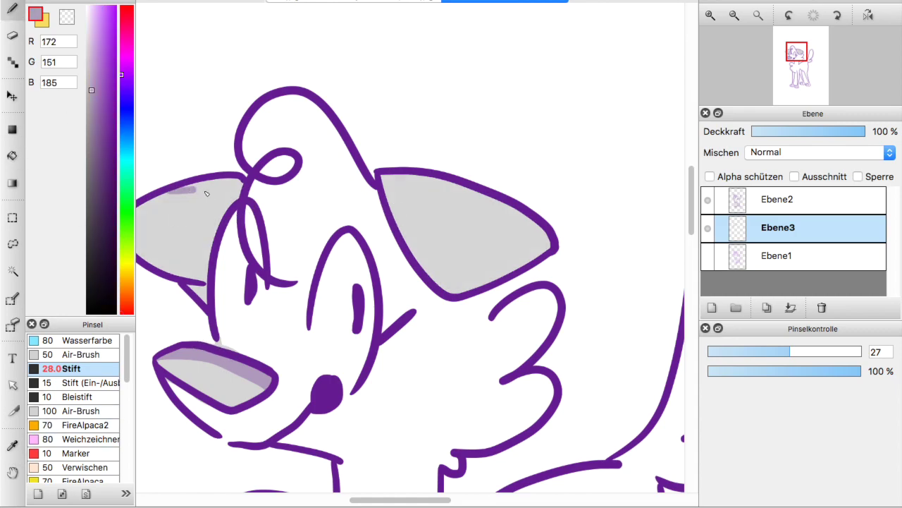
{"action": "left_click_drag", "start_coordinate": [202, 192], "coordinate": [181, 279]}
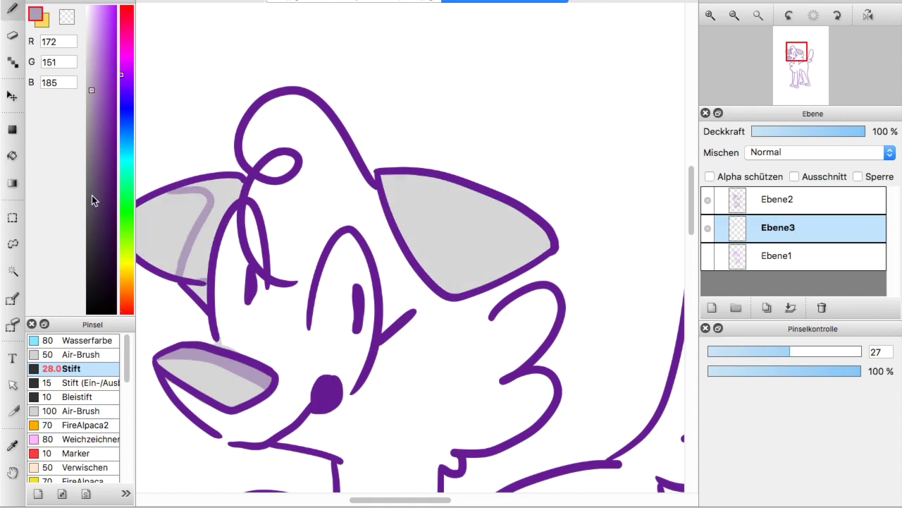
{"action": "left_click", "coordinate": [12, 156]}
{"action": "left_click", "coordinate": [223, 206]}
{"action": "left_click", "coordinate": [14, 34]}
{"action": "left_click_drag", "start_coordinate": [213, 297], "coordinate": [194, 290]}
- Draw a curved shading border inside the near ear and fill its outer rim with the pale purple
{"action": "left_click", "coordinate": [12, 9]}
{"action": "mouse_move", "coordinate": [489, 199]}
{"action": "left_mouse_down"}
{"action": "mouse_move", "coordinate": [421, 225]}
{"action": "mouse_move", "coordinate": [515, 275]}
{"action": "left_mouse_up"}
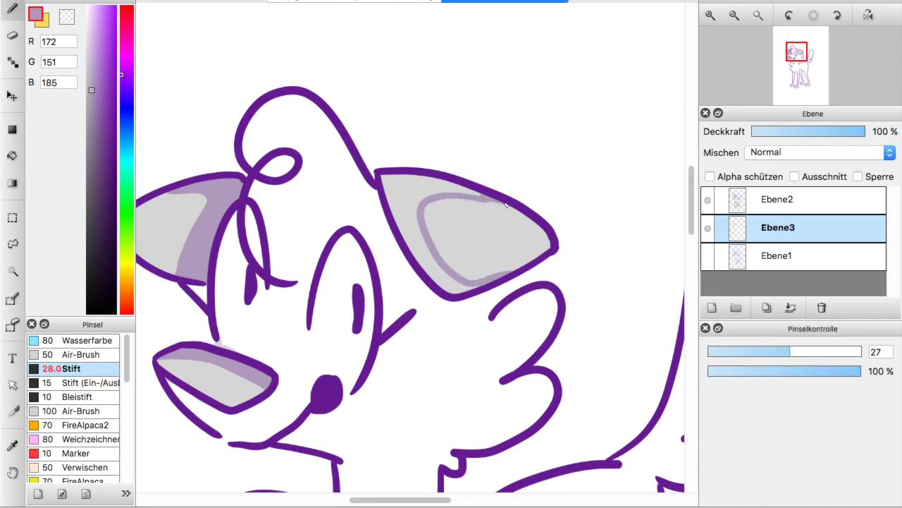
{"action": "left_click", "coordinate": [14, 156]}
{"action": "left_click", "coordinate": [407, 212]}
- Erase the far eye's outline where it crosses the hair strand on layer Ebene2
{"action": "left_click", "coordinate": [734, 18]}
{"action": "left_click", "coordinate": [734, 18]}
{"action": "left_click", "coordinate": [734, 18]}
{"action": "left_click_drag", "start_coordinate": [791, 64], "coordinate": [787, 58]}
{"action": "double_click", "coordinate": [711, 15]}
{"action": "left_click", "coordinate": [775, 198]}
{"action": "key", "text": "e"}
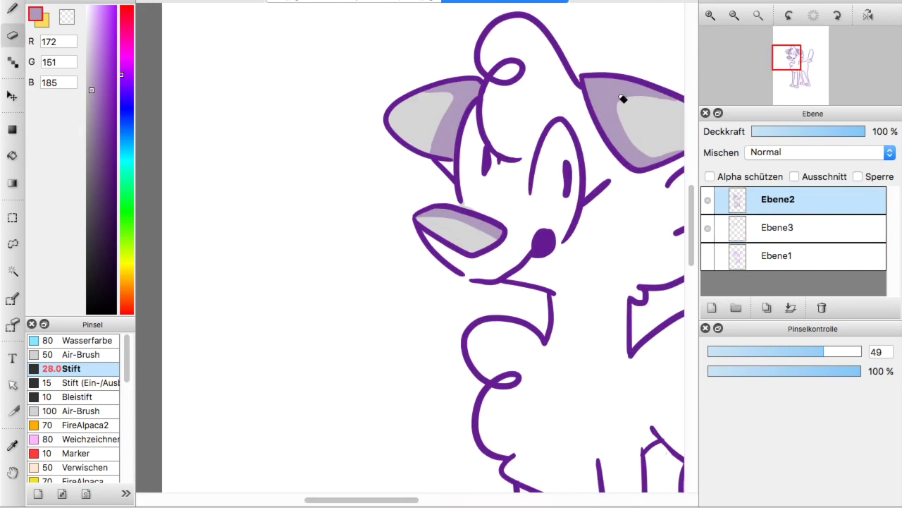
- Choose dark purple (92, 71, 105) on Ebene3 and close the outline gaps at the cheek, chin and belly
{"action": "scroll", "coordinate": [588, 104], "scroll_direction": "right", "scroll_amount": 5}
{"action": "scroll", "coordinate": [588, 104], "scroll_direction": "up", "scroll_amount": 2}
{"action": "left_click", "coordinate": [775, 227]}
{"action": "left_click", "coordinate": [95, 136]}
{"action": "left_click_drag", "start_coordinate": [95, 136], "coordinate": [95, 187]}
{"action": "key", "text": "b"}
{"action": "left_click_drag", "start_coordinate": [418, 251], "coordinate": [410, 280]}
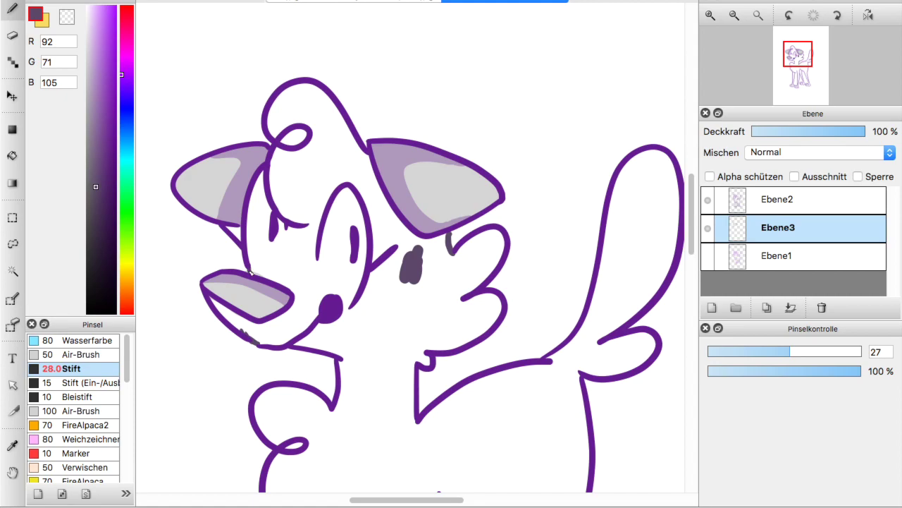
{"action": "scroll", "coordinate": [317, 271], "scroll_direction": "down", "scroll_amount": 5}
{"action": "left_click_drag", "start_coordinate": [368, 276], "coordinate": [387, 268]}
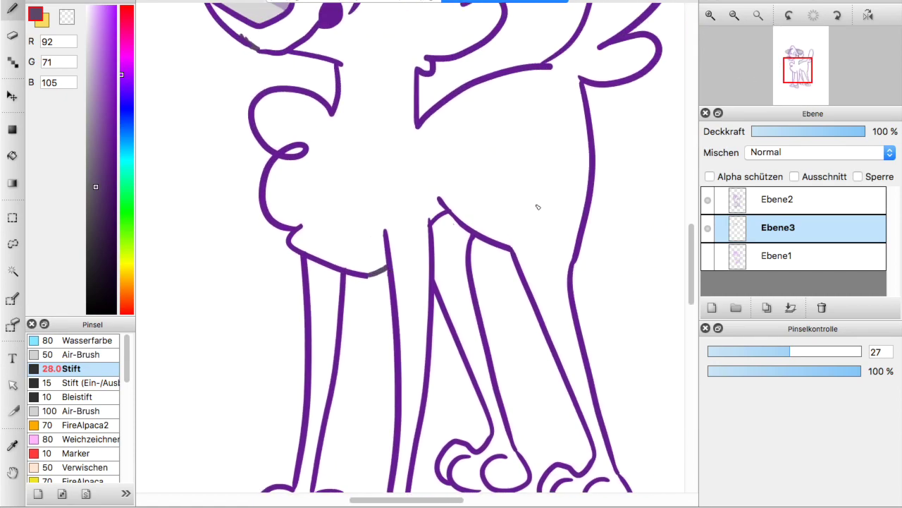
- Fill the far front leg with the dark purple and undo the unwanted fills elsewhere
{"action": "key", "text": "g"}
{"action": "left_click", "coordinate": [282, 165]}
{"action": "key", "text": "super+z"}
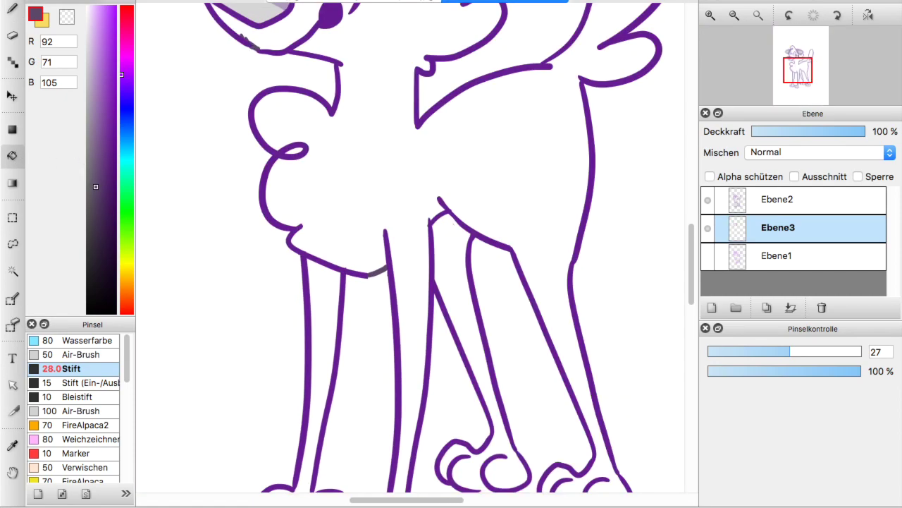
{"action": "left_click", "coordinate": [327, 285]}
{"action": "left_click", "coordinate": [404, 281]}
{"action": "key", "text": "super+z"}
{"action": "left_click", "coordinate": [346, 73]}
{"action": "key", "text": "super+z"}
- Close the toe gaps on both hind paws and fill the remaining legs, body, head and tail dark purple
{"action": "left_click_drag", "start_coordinate": [799, 72], "coordinate": [805, 83]}
{"action": "key", "text": "b"}
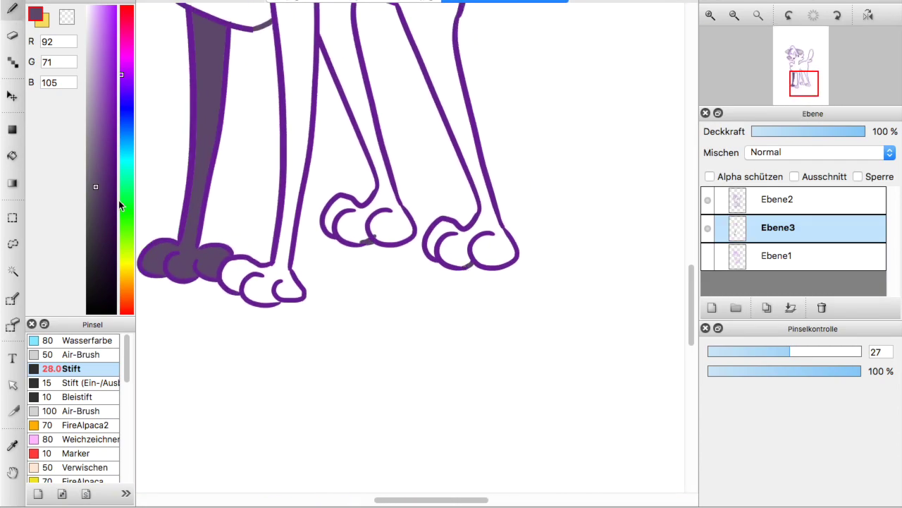
{"action": "left_click", "coordinate": [12, 156]}
{"action": "left_click", "coordinate": [358, 92]}
{"action": "left_click", "coordinate": [442, 58]}
- Paint the blank openings of the chest and hair curls dark purple
{"action": "left_click", "coordinate": [734, 16]}
{"action": "left_click", "coordinate": [735, 16]}
{"action": "left_click_drag", "start_coordinate": [785, 81], "coordinate": [795, 72]}
{"action": "left_click", "coordinate": [710, 17]}
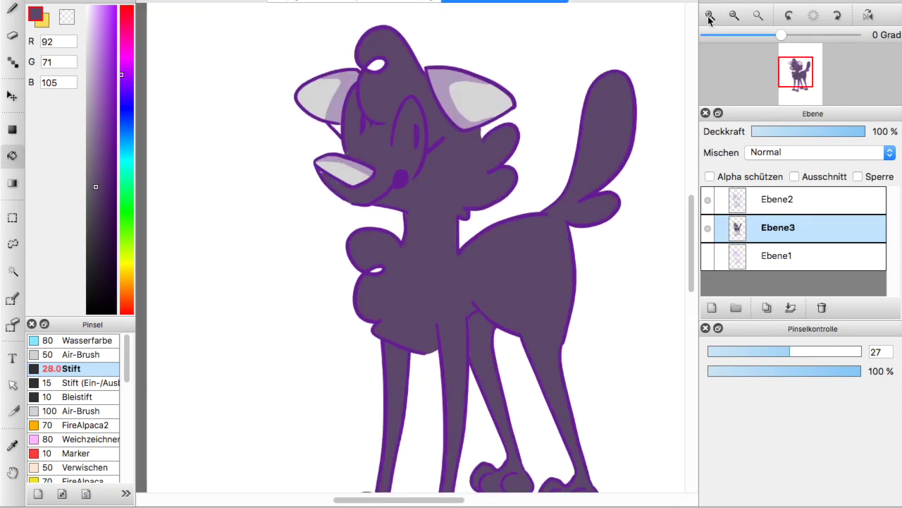
{"action": "left_click", "coordinate": [710, 14]}
{"action": "key", "text": "b"}
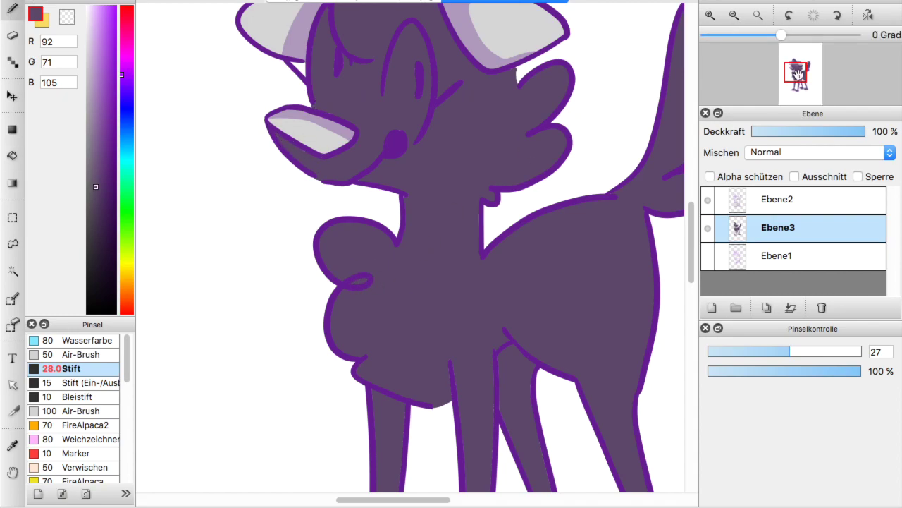
{"action": "scroll", "coordinate": [359, 233], "scroll_direction": "up", "scroll_amount": 5}
{"action": "left_click_drag", "start_coordinate": [366, 176], "coordinate": [372, 164]}
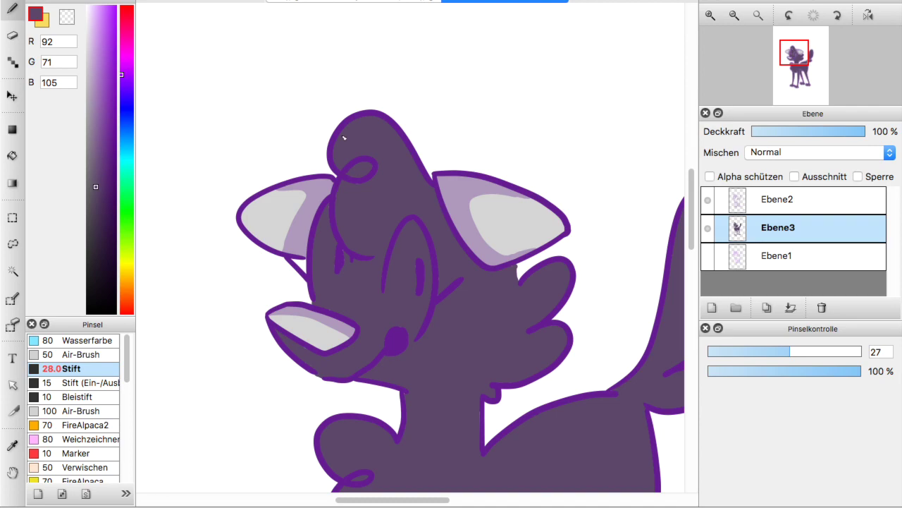
- Draw a wavy marking edge across the forehead and cheek in blue-violet (98, 79, 145) and fill the hair with it
{"action": "left_click", "coordinate": [123, 105]}
{"action": "left_click", "coordinate": [100, 138]}
{"action": "left_click", "coordinate": [125, 88]}
{"action": "mouse_move", "coordinate": [356, 229]}
{"action": "left_mouse_down"}
{"action": "mouse_move", "coordinate": [358, 200]}
{"action": "mouse_move", "coordinate": [343, 201]}
{"action": "mouse_move", "coordinate": [366, 247]}
{"action": "left_mouse_up"}
{"action": "left_click_drag", "start_coordinate": [337, 277], "coordinate": [379, 297]}
{"action": "left_click_drag", "start_coordinate": [437, 309], "coordinate": [518, 285]}
{"action": "left_click", "coordinate": [11, 154]}
{"action": "left_click", "coordinate": [353, 233]}
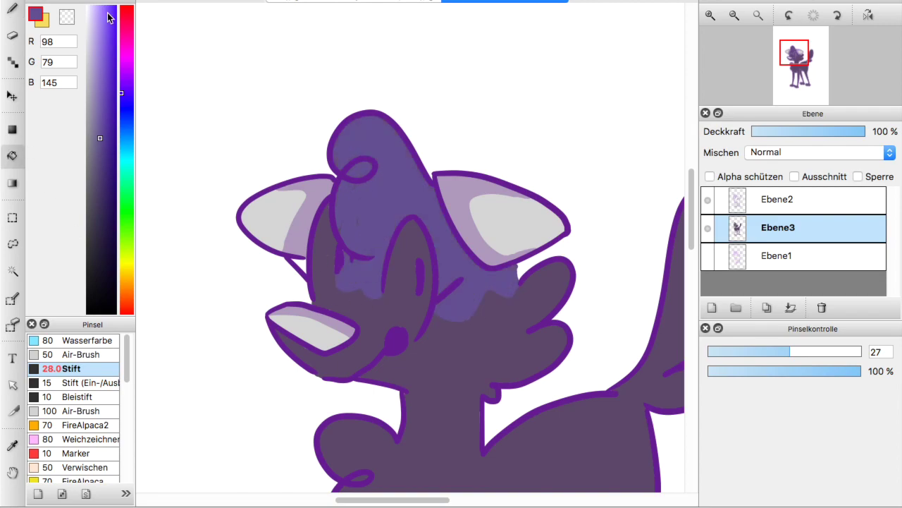
- Draw a wavy border down the neck and chest and fill the chest fluff with the blue-violet
{"action": "key", "text": "b"}
{"action": "scroll", "coordinate": [458, 212], "scroll_direction": "down", "scroll_amount": 10}
{"action": "mouse_move", "coordinate": [483, 93]}
{"action": "left_mouse_down"}
{"action": "mouse_move", "coordinate": [483, 215]}
{"action": "mouse_move", "coordinate": [442, 243]}
{"action": "left_mouse_up"}
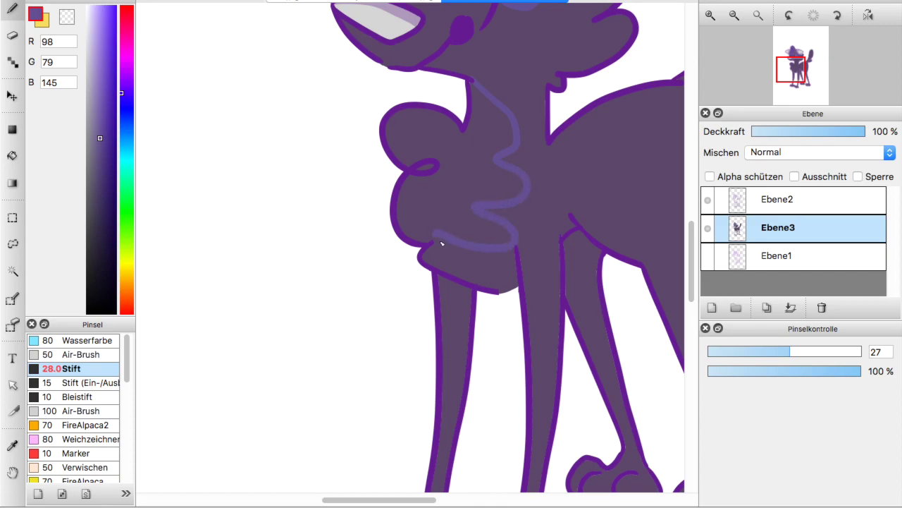
{"action": "key", "text": "g"}
{"action": "left_click", "coordinate": [433, 250]}
- Draw a scalloped marking edge on the rump and fill the rump patch and tail with the blue-violet
{"action": "left_click_drag", "start_coordinate": [809, 72], "coordinate": [803, 70]}
{"action": "left_click", "coordinate": [11, 9]}
{"action": "left_click_drag", "start_coordinate": [416, 289], "coordinate": [489, 371]}
{"action": "left_click", "coordinate": [15, 160]}
{"action": "left_click", "coordinate": [518, 219]}
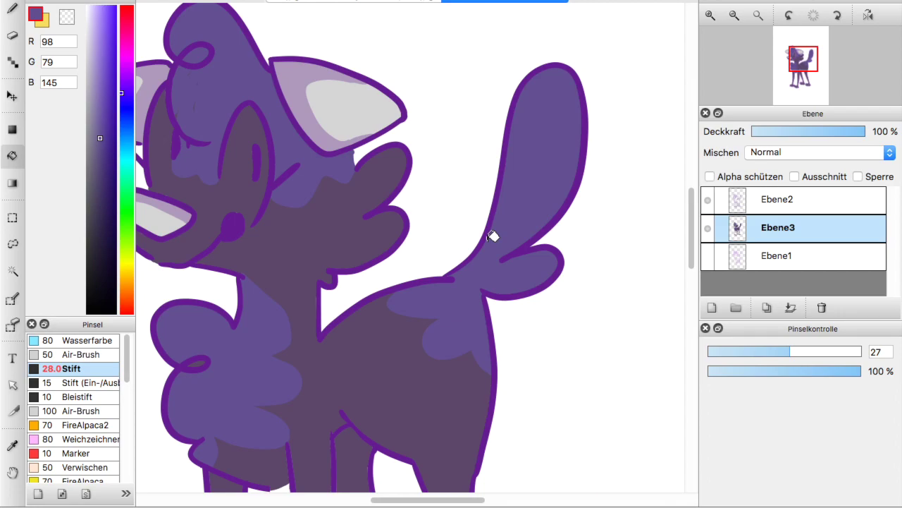
- Outline blue-violet patches on the upper front legs and fill them together with the lower chest
{"action": "scroll", "coordinate": [493, 236], "scroll_direction": "down", "scroll_amount": 10}
{"action": "key", "text": "b"}
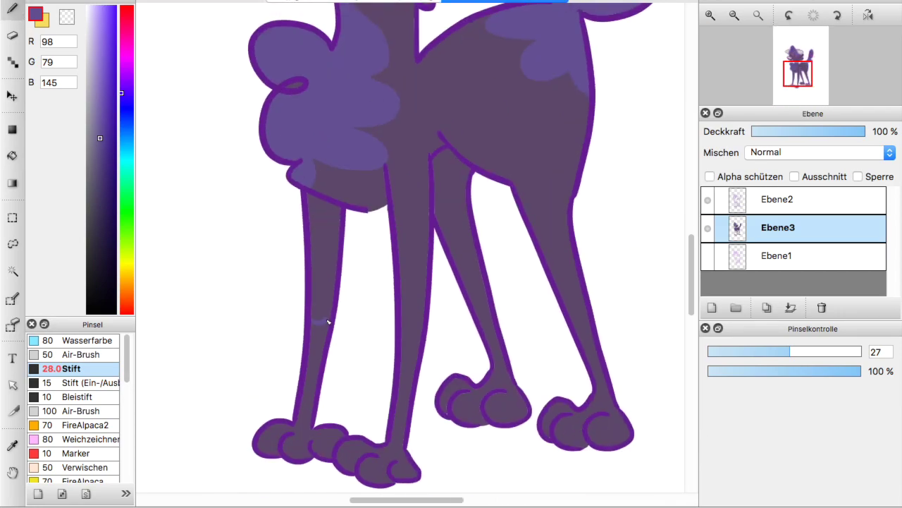
{"action": "left_click_drag", "start_coordinate": [388, 153], "coordinate": [429, 156]}
{"action": "left_click_drag", "start_coordinate": [342, 198], "coordinate": [355, 171]}
{"action": "left_click_drag", "start_coordinate": [402, 288], "coordinate": [426, 270]}
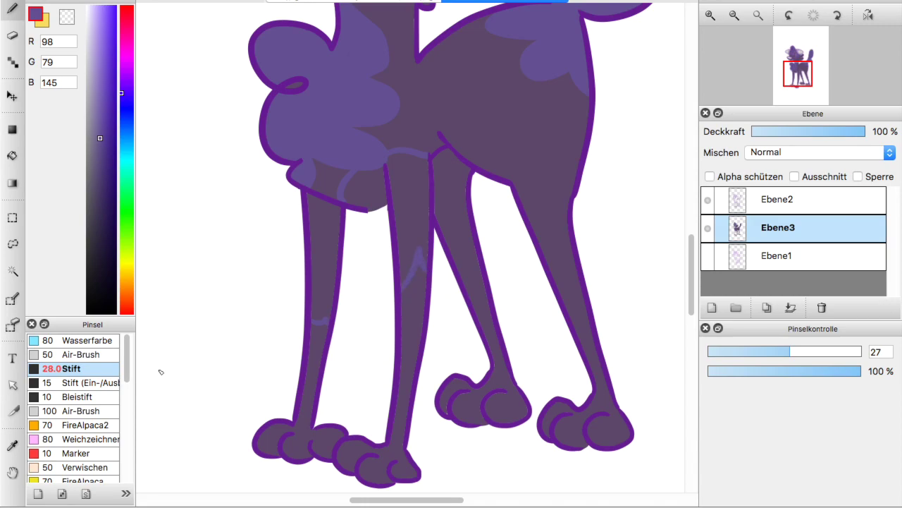
{"action": "left_click", "coordinate": [9, 160]}
{"action": "left_click", "coordinate": [326, 236]}
{"action": "left_click", "coordinate": [356, 193]}
{"action": "left_click", "coordinate": [408, 212]}
- Undo the last pen stroke and fill both hind paws and lower hind legs with the blue-violet
{"action": "key", "text": "b"}
{"action": "key", "text": "super+z"}
{"action": "left_click", "coordinate": [7, 156]}
{"action": "left_click", "coordinate": [514, 406]}
{"action": "left_click", "coordinate": [601, 416]}
- Choose light blue (172, 235, 245), undo the trial stroke on the head, and add a new layer Ebene4 above Ebene3
{"action": "left_click", "coordinate": [796, 59]}
{"action": "left_click", "coordinate": [122, 153]}
{"action": "left_click", "coordinate": [95, 18]}
{"action": "key", "text": "b"}
{"action": "mouse_move", "coordinate": [423, 189]}
{"action": "left_mouse_down"}
{"action": "mouse_move", "coordinate": [445, 191]}
{"action": "mouse_move", "coordinate": [481, 247]}
{"action": "mouse_move", "coordinate": [421, 253]}
{"action": "left_mouse_up"}
{"action": "key", "text": "ctrl+z"}
{"action": "key", "text": "ctrl+shift+n"}
- Outline light blue wavy markings on the hair, cheek, rump, chest fluff and upper front legs
{"action": "mouse_move", "coordinate": [421, 185]}
{"action": "left_mouse_down"}
{"action": "mouse_move", "coordinate": [452, 208]}
{"action": "mouse_move", "coordinate": [451, 244]}
{"action": "mouse_move", "coordinate": [417, 254]}
{"action": "left_mouse_up"}
{"action": "mouse_move", "coordinate": [342, 120]}
{"action": "left_mouse_down"}
{"action": "mouse_move", "coordinate": [336, 143]}
{"action": "mouse_move", "coordinate": [364, 168]}
{"action": "mouse_move", "coordinate": [358, 187]}
{"action": "mouse_move", "coordinate": [334, 193]}
{"action": "mouse_move", "coordinate": [339, 212]}
{"action": "mouse_move", "coordinate": [366, 212]}
{"action": "left_mouse_up"}
{"action": "mouse_move", "coordinate": [561, 337]}
{"action": "left_mouse_down"}
{"action": "mouse_move", "coordinate": [592, 361]}
{"action": "mouse_move", "coordinate": [645, 317]}
{"action": "mouse_move", "coordinate": [656, 206]}
{"action": "left_mouse_up"}
{"action": "left_click", "coordinate": [793, 81]}
{"action": "mouse_move", "coordinate": [517, 74]}
{"action": "left_mouse_down"}
{"action": "mouse_move", "coordinate": [457, 94]}
{"action": "mouse_move", "coordinate": [470, 154]}
{"action": "mouse_move", "coordinate": [517, 221]}
{"action": "mouse_move", "coordinate": [518, 67]}
{"action": "left_mouse_up"}
{"action": "mouse_move", "coordinate": [586, 227]}
{"action": "left_mouse_down"}
{"action": "mouse_move", "coordinate": [576, 286]}
{"action": "mouse_move", "coordinate": [593, 298]}
{"action": "left_mouse_up"}
{"action": "mouse_move", "coordinate": [477, 271]}
{"action": "left_mouse_down"}
{"action": "mouse_move", "coordinate": [480, 365]}
{"action": "mouse_move", "coordinate": [485, 280]}
{"action": "mouse_move", "coordinate": [484, 311]}
{"action": "left_mouse_up"}
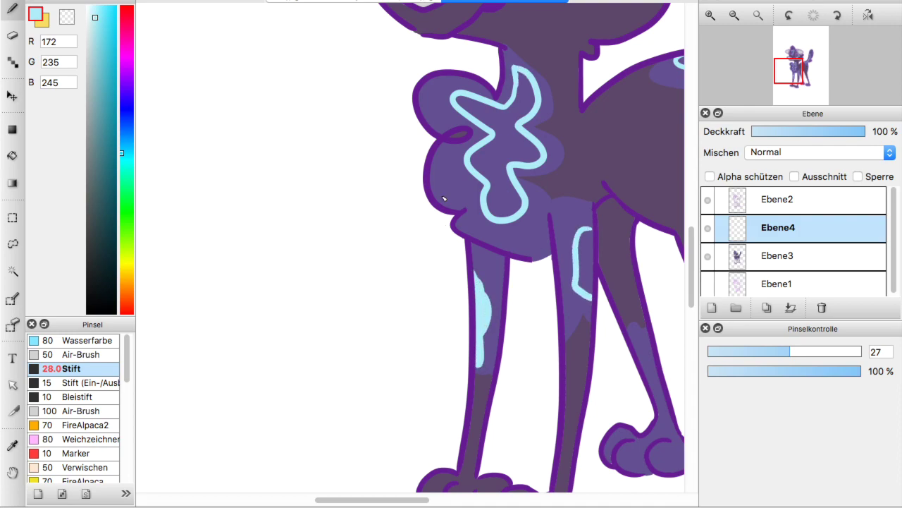
{"action": "left_click_drag", "start_coordinate": [472, 273], "coordinate": [478, 266]}
- Paint a light blue oval spot on the rump and outline light blue markings across both hind paws
{"action": "left_click_drag", "start_coordinate": [802, 78], "coordinate": [800, 81]}
{"action": "left_click_drag", "start_coordinate": [532, 79], "coordinate": [547, 74]}
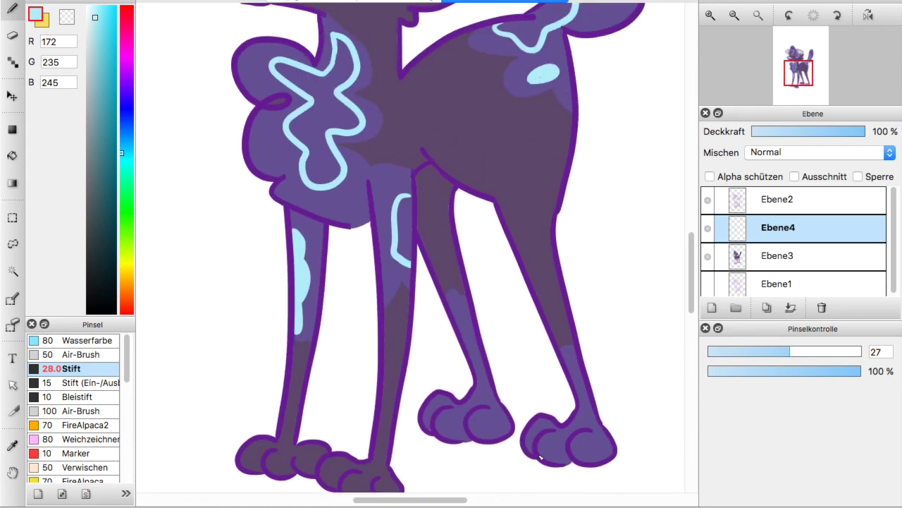
{"action": "left_click_drag", "start_coordinate": [541, 458], "coordinate": [584, 410]}
{"action": "mouse_move", "coordinate": [476, 343]}
{"action": "left_mouse_down"}
{"action": "mouse_move", "coordinate": [481, 402]}
{"action": "mouse_move", "coordinate": [427, 412]}
{"action": "left_mouse_up"}
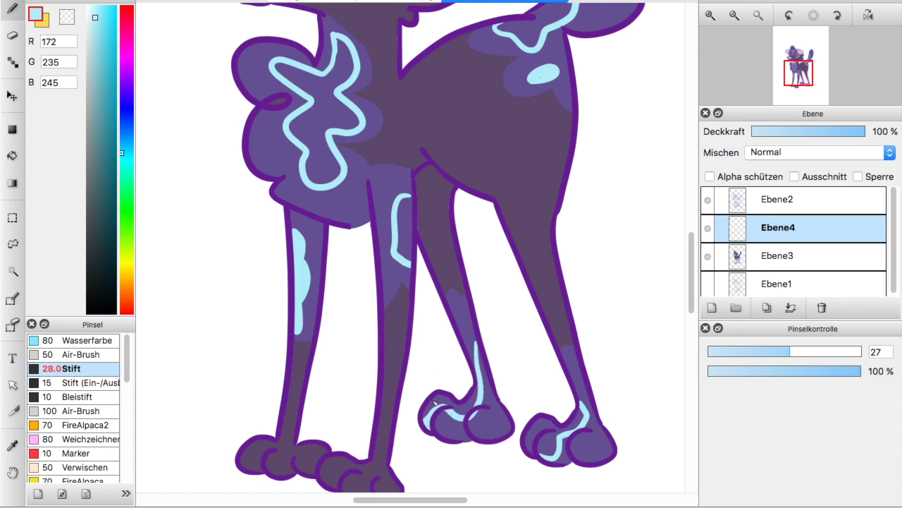
- Fill the outlined chest, near front leg, hind paw and rump markings with the light blue
{"action": "left_click", "coordinate": [12, 155]}
{"action": "left_click", "coordinate": [323, 113]}
{"action": "left_click", "coordinate": [403, 233]}
{"action": "left_click", "coordinate": [484, 422]}
{"action": "left_click", "coordinate": [459, 431]}
{"action": "left_click", "coordinate": [594, 443]}
{"action": "left_click", "coordinate": [565, 443]}
{"action": "left_click", "coordinate": [540, 24]}
- Fill the hair and cheek markings with light blue and paint over the gaps left in the cheek marking
{"action": "left_click_drag", "start_coordinate": [793, 73], "coordinate": [792, 69]}
{"action": "left_click", "coordinate": [434, 178]}
{"action": "left_click", "coordinate": [443, 219]}
{"action": "left_click", "coordinate": [525, 243]}
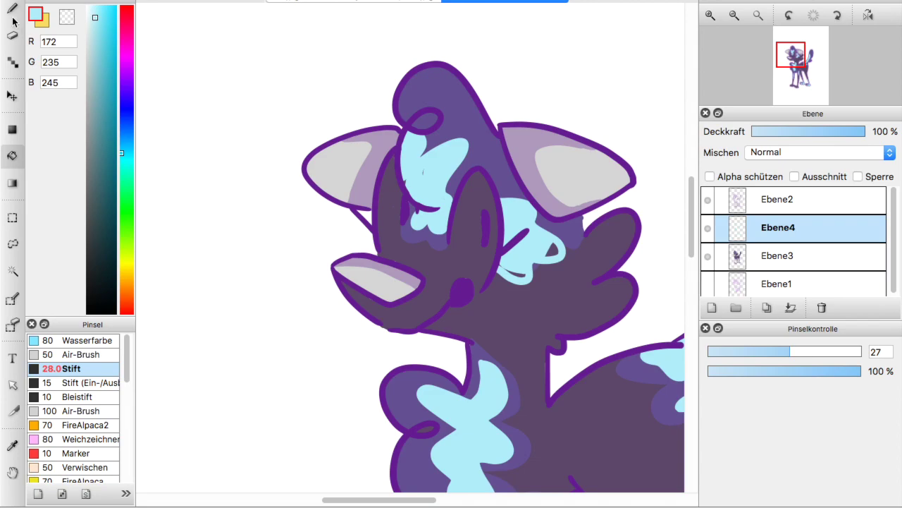
{"action": "left_click", "coordinate": [12, 10]}
{"action": "left_click_drag", "start_coordinate": [559, 254], "coordinate": [553, 245]}
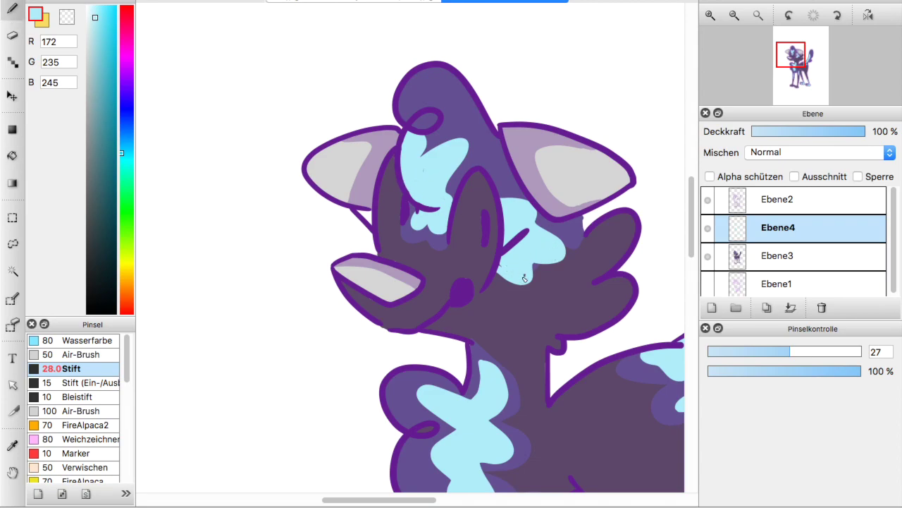
- Paint light pink spots (RGB 245, 172, 224) on the hair, the chest fluff and the toes of one hind paw
{"action": "left_click", "coordinate": [123, 43]}
{"action": "mouse_move", "coordinate": [477, 151]}
{"action": "left_mouse_down"}
{"action": "mouse_move", "coordinate": [499, 153]}
{"action": "mouse_move", "coordinate": [464, 154]}
{"action": "mouse_move", "coordinate": [492, 151]}
{"action": "mouse_move", "coordinate": [511, 179]}
{"action": "left_mouse_up"}
{"action": "left_click_drag", "start_coordinate": [798, 78], "coordinate": [794, 76]}
{"action": "mouse_move", "coordinate": [407, 210]}
{"action": "left_mouse_down"}
{"action": "mouse_move", "coordinate": [406, 229]}
{"action": "mouse_move", "coordinate": [404, 204]}
{"action": "mouse_move", "coordinate": [414, 202]}
{"action": "left_mouse_up"}
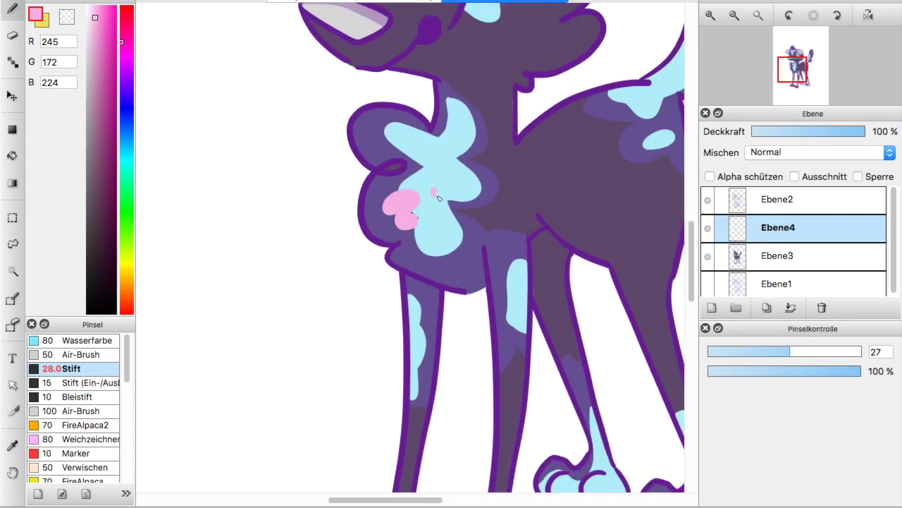
{"action": "scroll", "coordinate": [438, 198], "scroll_direction": "down", "scroll_amount": 5}
{"action": "scroll", "coordinate": [439, 199], "scroll_direction": "right", "scroll_amount": 2}
{"action": "mouse_move", "coordinate": [474, 285]}
{"action": "left_mouse_down"}
{"action": "mouse_move", "coordinate": [525, 283]}
{"action": "mouse_move", "coordinate": [478, 289]}
{"action": "left_mouse_up"}
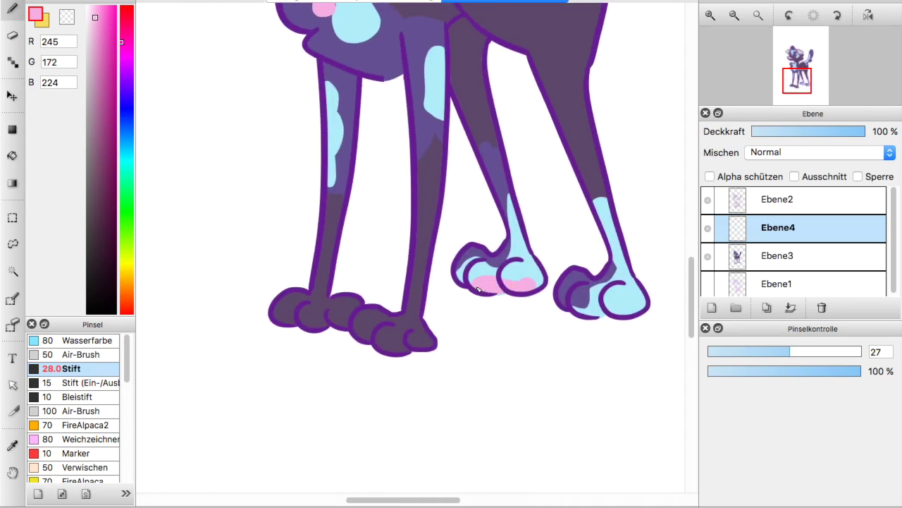
- Paint light pink patches on the near front leg and a hind leg, and outline and fill a pink stripe along the tail
{"action": "mouse_move", "coordinate": [416, 122]}
{"action": "left_mouse_down"}
{"action": "mouse_move", "coordinate": [423, 162]}
{"action": "mouse_move", "coordinate": [419, 150]}
{"action": "left_mouse_up"}
{"action": "mouse_move", "coordinate": [594, 162]}
{"action": "left_mouse_down"}
{"action": "mouse_move", "coordinate": [597, 185]}
{"action": "mouse_move", "coordinate": [601, 169]}
{"action": "left_mouse_up"}
{"action": "scroll", "coordinate": [619, 168], "scroll_direction": "up", "scroll_amount": 5}
{"action": "left_click_drag", "start_coordinate": [607, 120], "coordinate": [611, 254]}
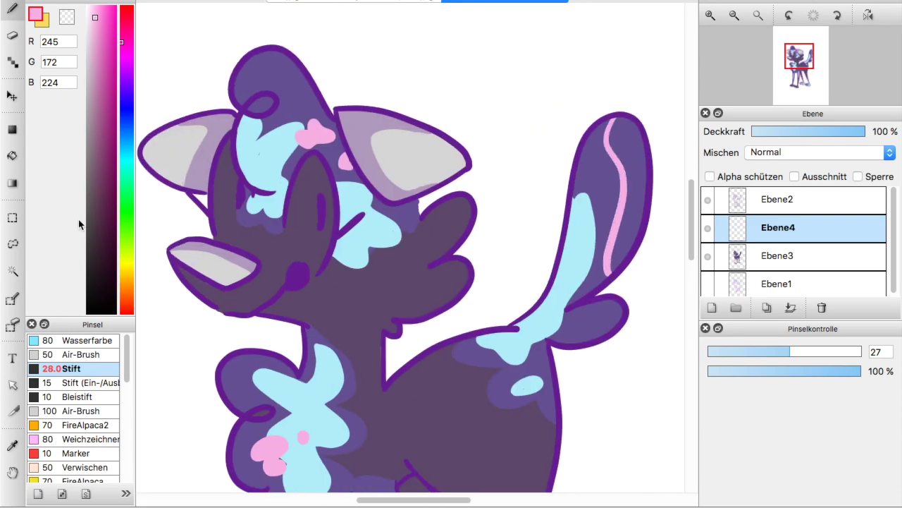
{"action": "left_click", "coordinate": [12, 155]}
{"action": "left_click", "coordinate": [624, 151]}
- Paint vivid violet patches (RGB 110, 0, 229) on the hair tuft and the middle of the tail
{"action": "left_click", "coordinate": [125, 84]}
{"action": "left_click", "coordinate": [116, 36]}
{"action": "key", "text": "b"}
{"action": "mouse_move", "coordinate": [262, 121]}
{"action": "left_mouse_down"}
{"action": "mouse_move", "coordinate": [283, 136]}
{"action": "mouse_move", "coordinate": [310, 124]}
{"action": "mouse_move", "coordinate": [279, 133]}
{"action": "mouse_move", "coordinate": [303, 132]}
{"action": "left_mouse_up"}
{"action": "scroll", "coordinate": [299, 128], "scroll_direction": "up", "scroll_amount": 1}
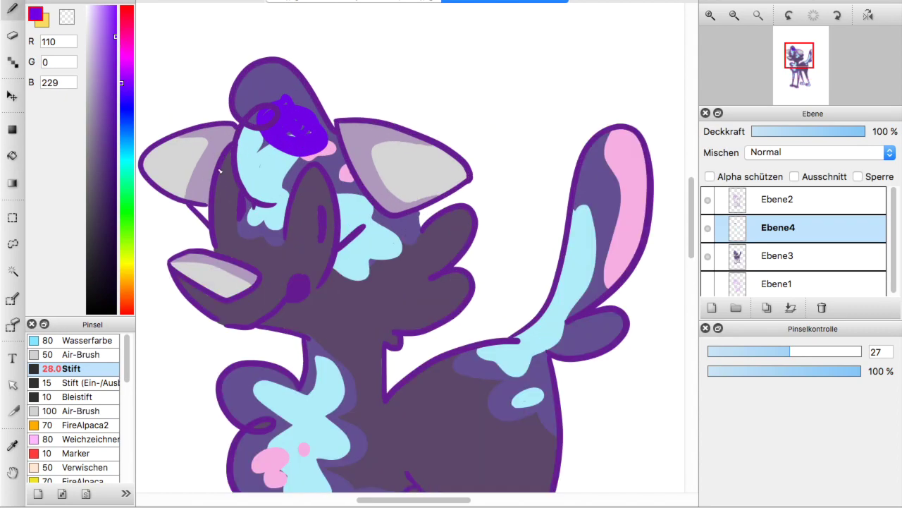
{"action": "left_click_drag", "start_coordinate": [300, 97], "coordinate": [282, 104]}
{"action": "mouse_move", "coordinate": [580, 244]}
{"action": "left_mouse_down"}
{"action": "mouse_move", "coordinate": [576, 217]}
{"action": "mouse_move", "coordinate": [605, 202]}
{"action": "left_mouse_up"}
- Outline a vivid violet marking along the lower chest fluff and shoulder and fill it
{"action": "left_click_drag", "start_coordinate": [806, 72], "coordinate": [796, 78]}
{"action": "mouse_move", "coordinate": [336, 227]}
{"action": "left_mouse_down"}
{"action": "mouse_move", "coordinate": [429, 181]}
{"action": "mouse_move", "coordinate": [421, 230]}
{"action": "left_mouse_up"}
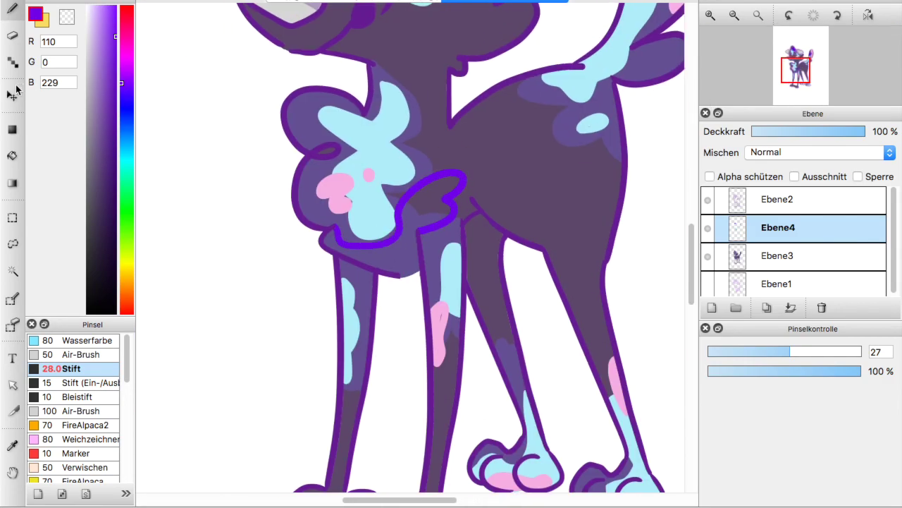
{"action": "left_click", "coordinate": [13, 155]}
{"action": "left_click", "coordinate": [399, 248]}
- Add vivid violet patches to a front leg and a hind leg, and set the marking layer's opacity to 55 %
{"action": "left_click_drag", "start_coordinate": [797, 77], "coordinate": [801, 75]}
{"action": "left_click", "coordinate": [734, 15]}
{"action": "left_click", "coordinate": [734, 14]}
{"action": "left_click", "coordinate": [734, 15]}
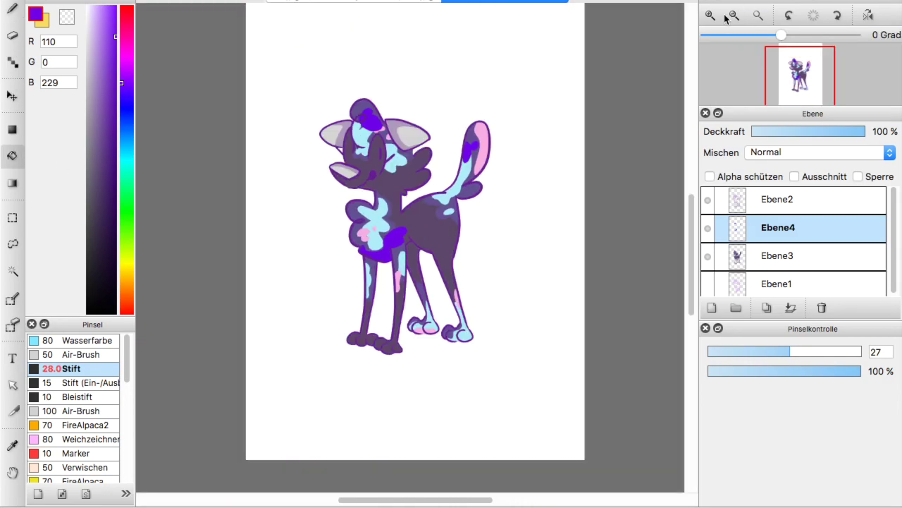
{"action": "left_click", "coordinate": [711, 14]}
{"action": "left_click", "coordinate": [13, 9]}
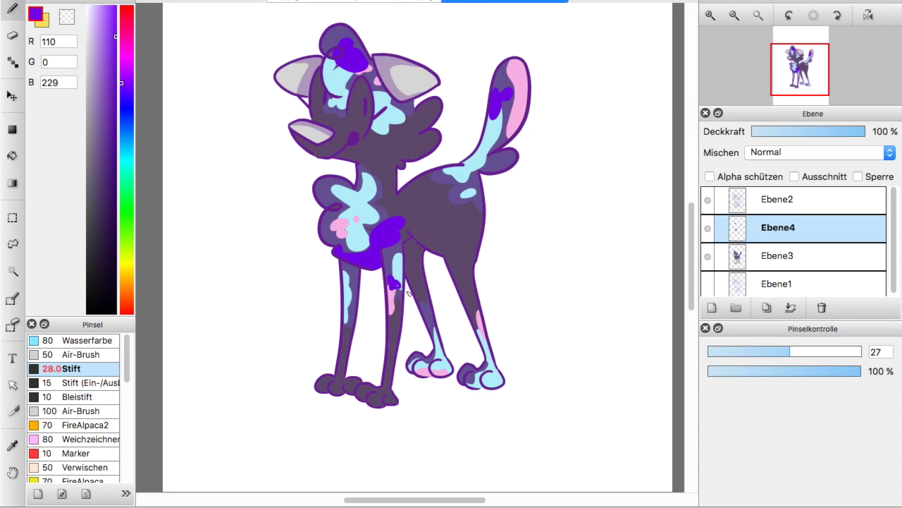
{"action": "key", "text": "e"}
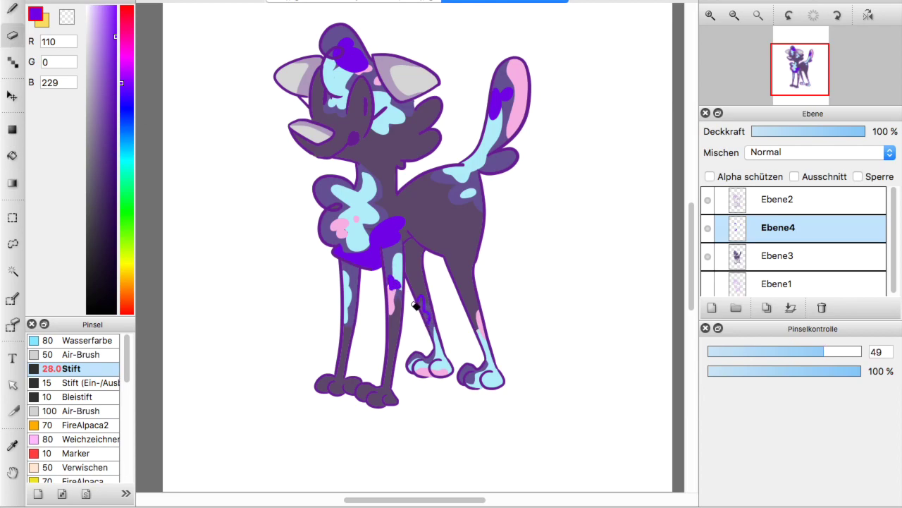
{"action": "key", "text": "g"}
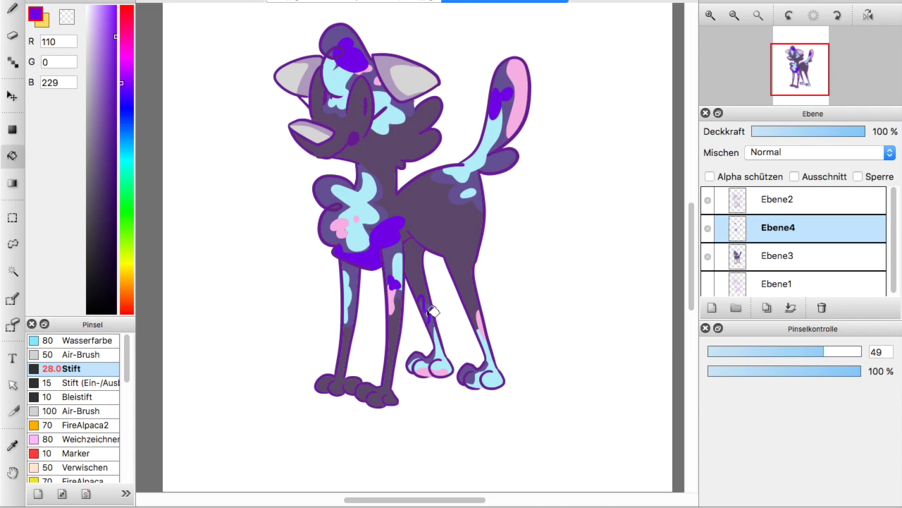
{"action": "mouse_move", "coordinate": [829, 132]}
{"action": "left_mouse_down"}
{"action": "mouse_move", "coordinate": [807, 134]}
{"action": "mouse_move", "coordinate": [858, 129]}
{"action": "mouse_move", "coordinate": [816, 128]}
{"action": "left_mouse_up"}
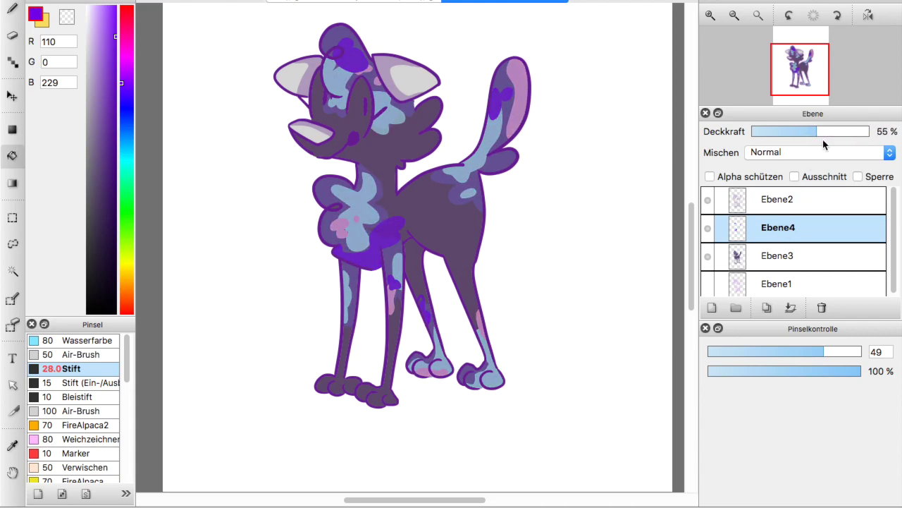
- Outline the open inner edges of both eyes in white with the pen
{"action": "left_click", "coordinate": [777, 248]}
{"action": "left_click", "coordinate": [88, 6]}
{"action": "left_click", "coordinate": [12, 9]}
{"action": "left_click", "coordinate": [710, 16]}
{"action": "left_click", "coordinate": [710, 17]}
{"action": "left_click_drag", "start_coordinate": [800, 75], "coordinate": [797, 65]}
{"action": "left_click_drag", "start_coordinate": [352, 206], "coordinate": [385, 254]}
{"action": "left_click_drag", "start_coordinate": [282, 217], "coordinate": [315, 182]}
- Fill both eyes with white on layer Ebene3 and paint over the gap at the near eye's lower edge
{"action": "left_click", "coordinate": [765, 229]}
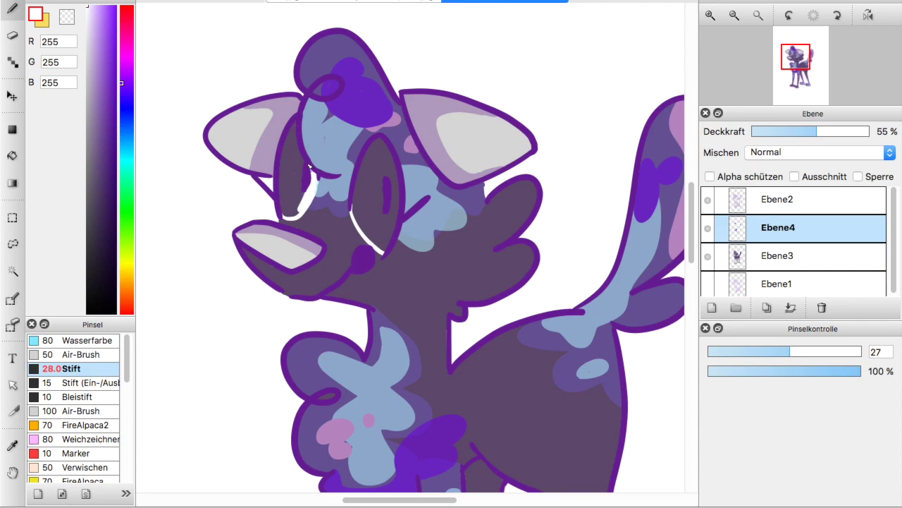
{"action": "left_click", "coordinate": [779, 255]}
{"action": "left_click", "coordinate": [12, 155]}
{"action": "left_click", "coordinate": [375, 201]}
{"action": "left_click", "coordinate": [290, 177]}
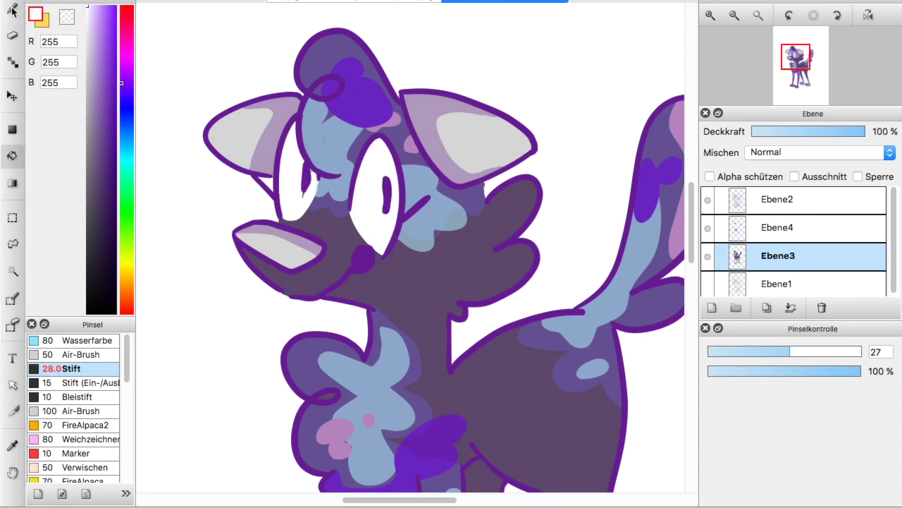
{"action": "left_click", "coordinate": [12, 8]}
{"action": "mouse_move", "coordinate": [348, 212]}
{"action": "left_mouse_down"}
{"action": "mouse_move", "coordinate": [382, 252]}
{"action": "mouse_move", "coordinate": [361, 242]}
{"action": "left_mouse_up"}
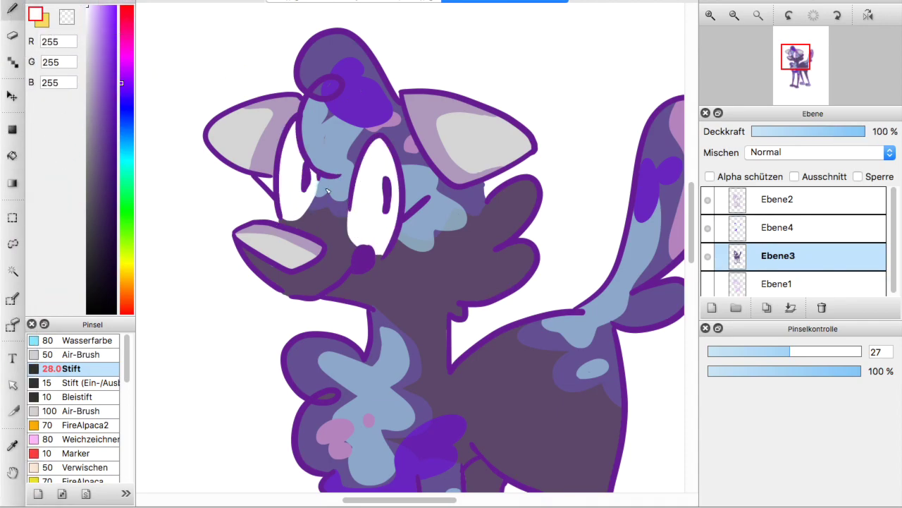
- Paint yellow irises around the pupils of both eyes
{"action": "left_click", "coordinate": [736, 14]}
{"action": "left_click", "coordinate": [735, 13]}
{"action": "left_click", "coordinate": [735, 13]}
{"action": "left_click", "coordinate": [712, 16]}
{"action": "left_click", "coordinate": [712, 15]}
{"action": "double_click", "coordinate": [712, 15]}
{"action": "left_click", "coordinate": [124, 259]}
{"action": "left_click", "coordinate": [46, 24]}
{"action": "mouse_move", "coordinate": [377, 152]}
{"action": "left_mouse_down"}
{"action": "mouse_move", "coordinate": [372, 203]}
{"action": "mouse_move", "coordinate": [380, 205]}
{"action": "mouse_move", "coordinate": [385, 155]}
{"action": "left_mouse_up"}
{"action": "mouse_move", "coordinate": [263, 130]}
{"action": "left_mouse_down"}
{"action": "mouse_move", "coordinate": [269, 176]}
{"action": "mouse_move", "coordinate": [282, 166]}
{"action": "mouse_move", "coordinate": [266, 162]}
{"action": "left_mouse_up"}
- Add a short orange stroke (RGB 246, 168, 95) across each yellow iris
{"action": "left_click", "coordinate": [122, 288]}
{"action": "left_click_drag", "start_coordinate": [367, 181], "coordinate": [373, 183]}
{"action": "left_click", "coordinate": [767, 202]}
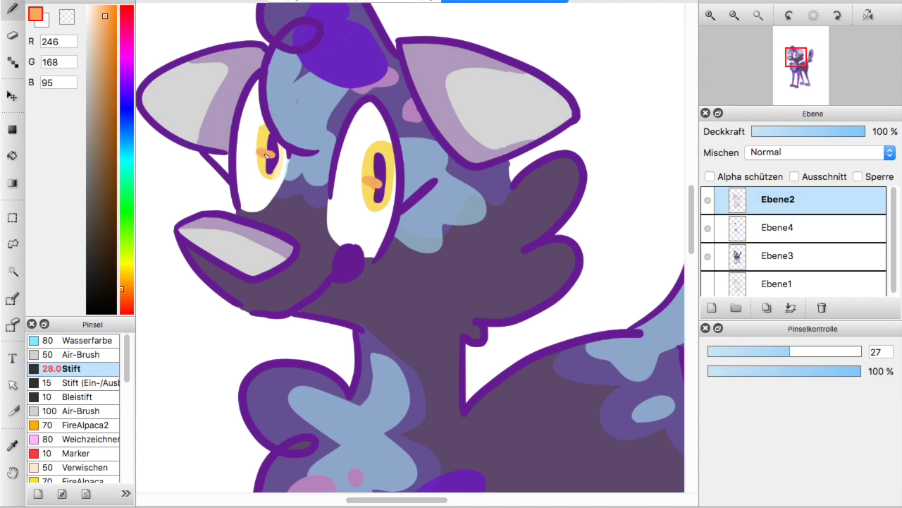
{"action": "left_click", "coordinate": [765, 259]}
- Create a new layer above Ebene2 and set the pen to white with a size of 14.8
{"action": "left_click", "coordinate": [735, 15]}
{"action": "left_click", "coordinate": [735, 15]}
{"action": "left_click", "coordinate": [735, 15]}
{"action": "left_click", "coordinate": [735, 15]}
{"action": "left_click", "coordinate": [714, 17]}
{"action": "left_click", "coordinate": [714, 17]}
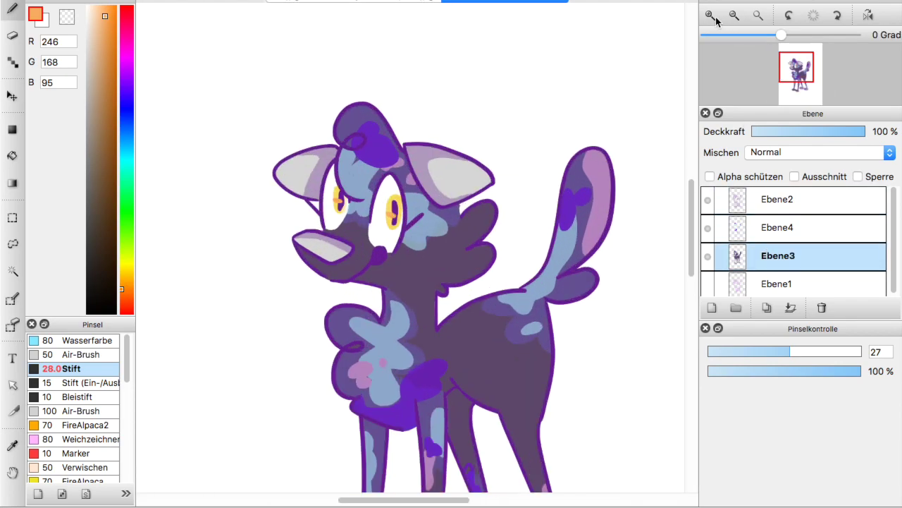
{"action": "left_click", "coordinate": [714, 17]}
{"action": "left_click", "coordinate": [87, 7]}
{"action": "left_click", "coordinate": [776, 200]}
{"action": "left_click", "coordinate": [712, 308]}
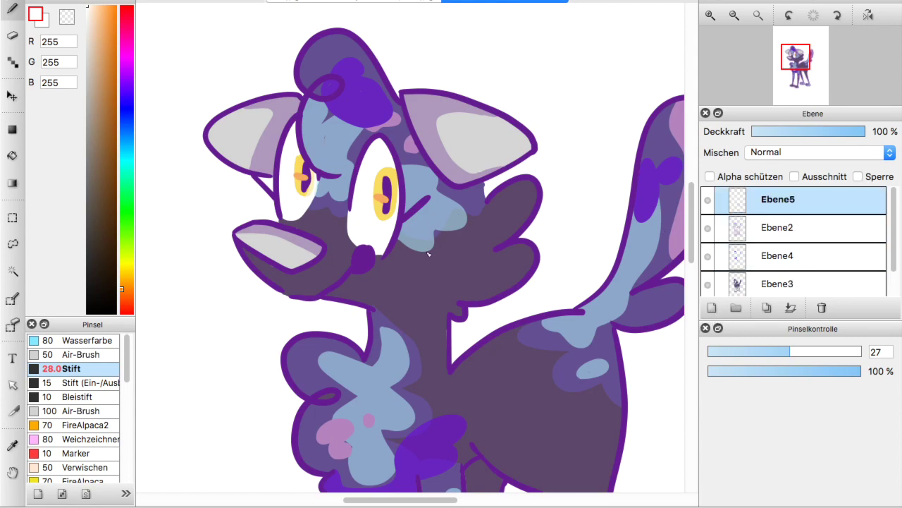
{"action": "left_click_drag", "start_coordinate": [778, 351], "coordinate": [752, 351]}
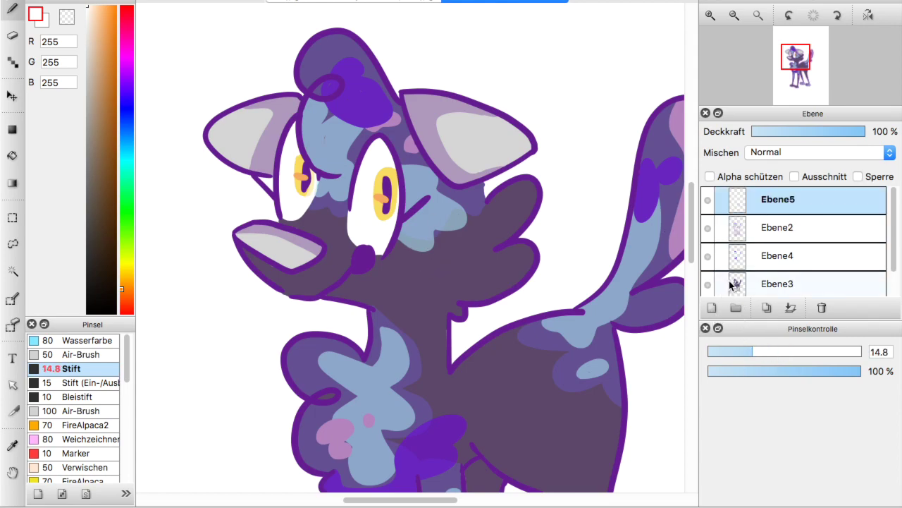
- Draw a large white starburst on the forehead and a smaller one on the cheek, surrounded by dots and small crosses
{"action": "left_click_drag", "start_coordinate": [348, 133], "coordinate": [347, 197]}
{"action": "mouse_move", "coordinate": [321, 161]}
{"action": "left_mouse_down"}
{"action": "mouse_move", "coordinate": [363, 161]}
{"action": "mouse_move", "coordinate": [347, 163]}
{"action": "left_mouse_up"}
{"action": "left_click_drag", "start_coordinate": [334, 145], "coordinate": [348, 162]}
{"action": "left_click_drag", "start_coordinate": [356, 172], "coordinate": [348, 164]}
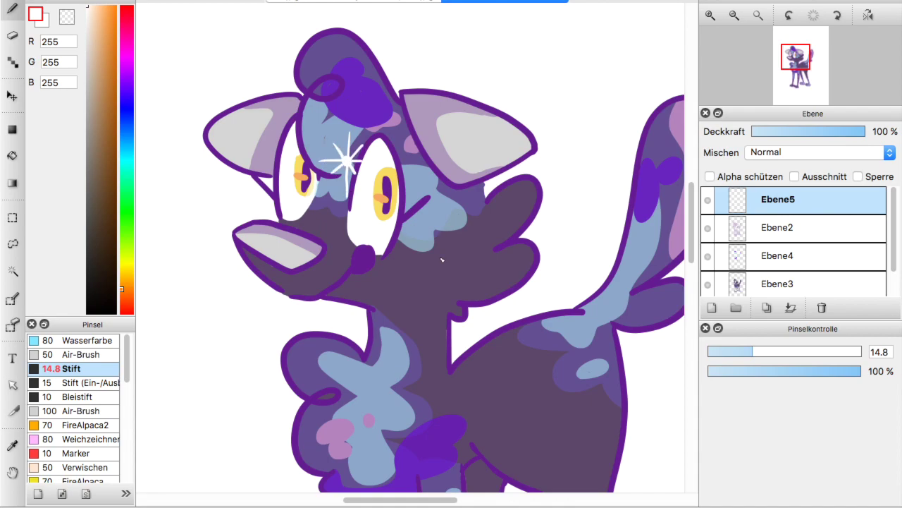
{"action": "mouse_move", "coordinate": [448, 221]}
{"action": "left_mouse_down"}
{"action": "mouse_move", "coordinate": [448, 251]}
{"action": "mouse_move", "coordinate": [462, 233]}
{"action": "left_mouse_up"}
{"action": "left_click_drag", "start_coordinate": [459, 227], "coordinate": [443, 237]}
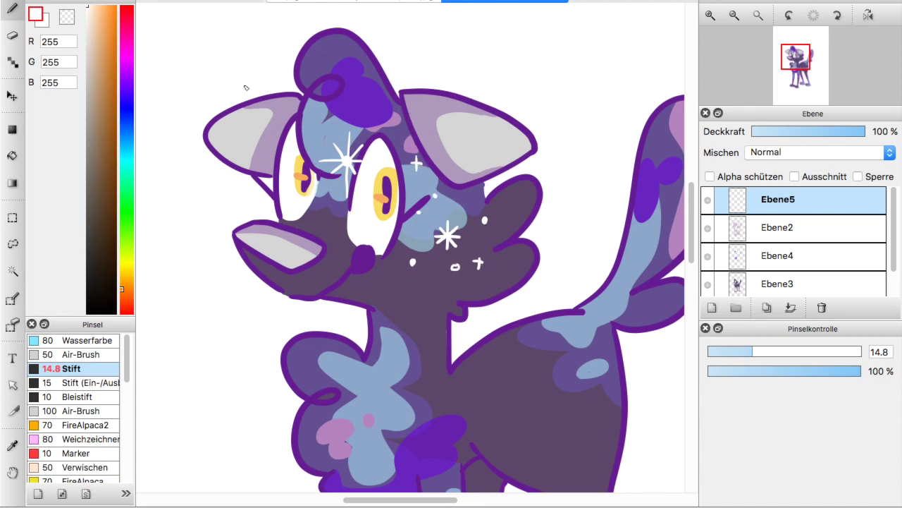
- Add white dots beside the snout, highlights on the nose and a small cross on the violet hair patch
{"action": "left_click", "coordinate": [328, 223]}
{"action": "mouse_move", "coordinate": [270, 235]}
{"action": "left_mouse_down"}
{"action": "mouse_move", "coordinate": [279, 239]}
{"action": "mouse_move", "coordinate": [267, 233]}
{"action": "left_mouse_up"}
{"action": "left_click_drag", "start_coordinate": [356, 97], "coordinate": [356, 112]}
{"action": "left_click_drag", "start_coordinate": [349, 104], "coordinate": [364, 104]}
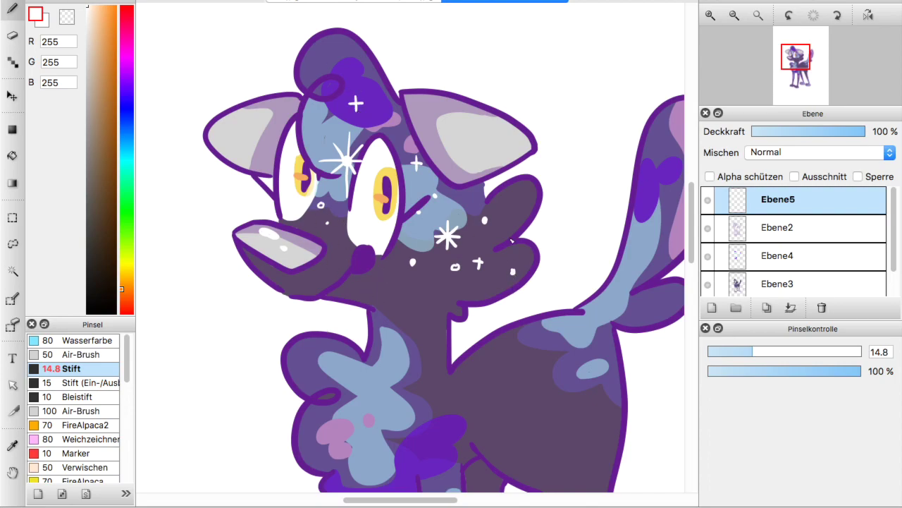
- Draw a large white starburst in the middle of the chest fluff
{"action": "scroll", "coordinate": [508, 258], "scroll_direction": "down", "scroll_amount": 5}
{"action": "scroll", "coordinate": [507, 258], "scroll_direction": "right", "scroll_amount": 3}
{"action": "left_click_drag", "start_coordinate": [253, 162], "coordinate": [252, 220]}
{"action": "mouse_move", "coordinate": [227, 188]}
{"action": "left_mouse_down"}
{"action": "mouse_move", "coordinate": [282, 195]}
{"action": "mouse_move", "coordinate": [264, 183]}
{"action": "mouse_move", "coordinate": [254, 194]}
{"action": "left_mouse_up"}
{"action": "left_click_drag", "start_coordinate": [238, 204], "coordinate": [254, 195]}
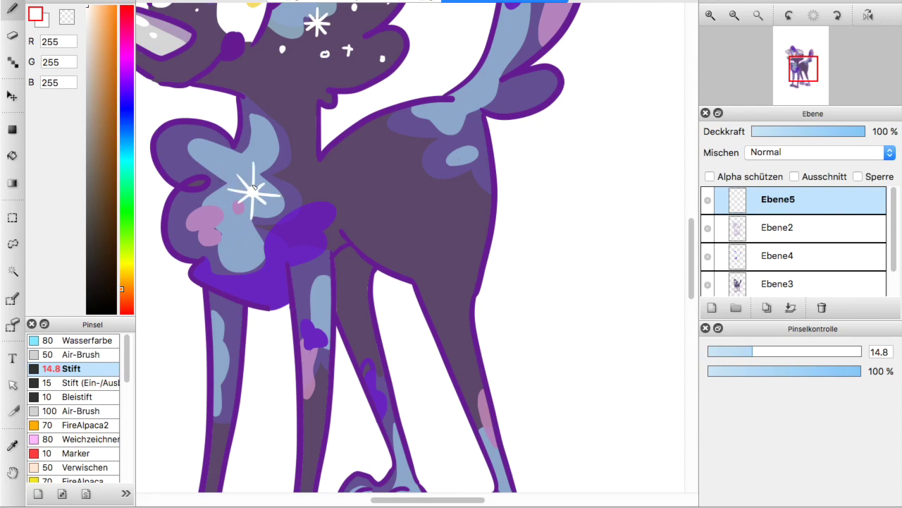
- Draw a white starburst on the back near the rump and scatter small stars, rings and dots over the rump and chest
{"action": "mouse_move", "coordinate": [399, 112]}
{"action": "left_mouse_down"}
{"action": "mouse_move", "coordinate": [399, 151]}
{"action": "mouse_move", "coordinate": [413, 127]}
{"action": "left_mouse_up"}
{"action": "left_click_drag", "start_coordinate": [389, 123], "coordinate": [410, 143]}
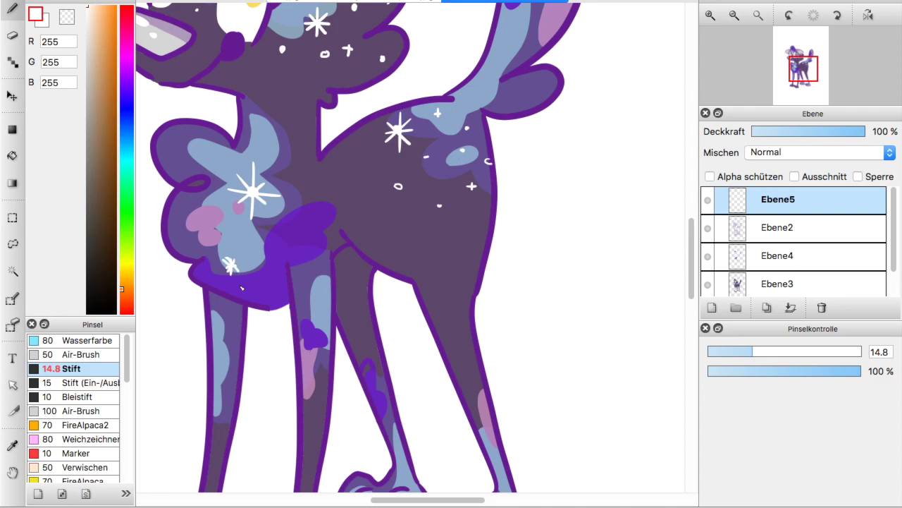
{"action": "left_click_drag", "start_coordinate": [291, 178], "coordinate": [290, 185]}
- Draw a small white cross with dots above it along the rear edge of the thigh
{"action": "left_click", "coordinate": [734, 16]}
{"action": "left_click", "coordinate": [734, 15]}
{"action": "left_click", "coordinate": [734, 15]}
{"action": "left_click", "coordinate": [711, 17]}
{"action": "left_click", "coordinate": [708, 197]}
{"action": "left_click", "coordinate": [708, 196]}
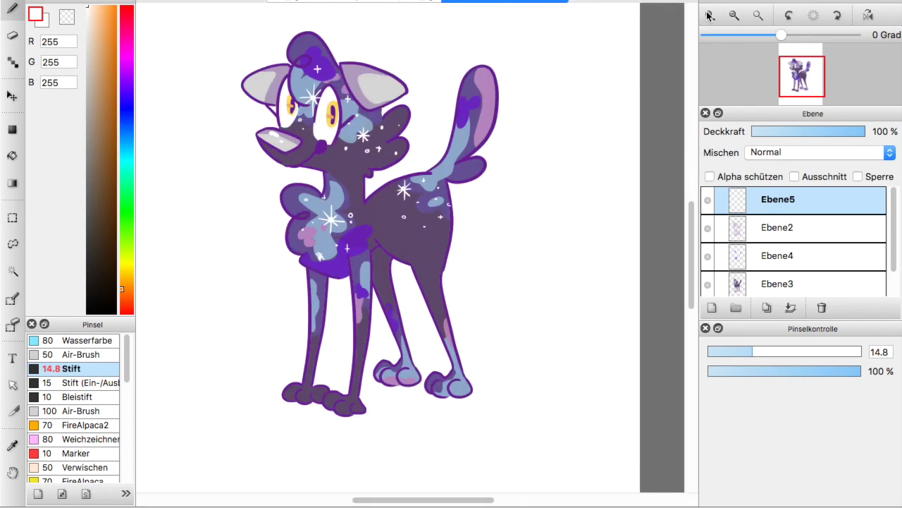
{"action": "left_click", "coordinate": [709, 16]}
{"action": "left_click_drag", "start_coordinate": [482, 256], "coordinate": [482, 275]}
{"action": "left_click_drag", "start_coordinate": [476, 265], "coordinate": [488, 265]}
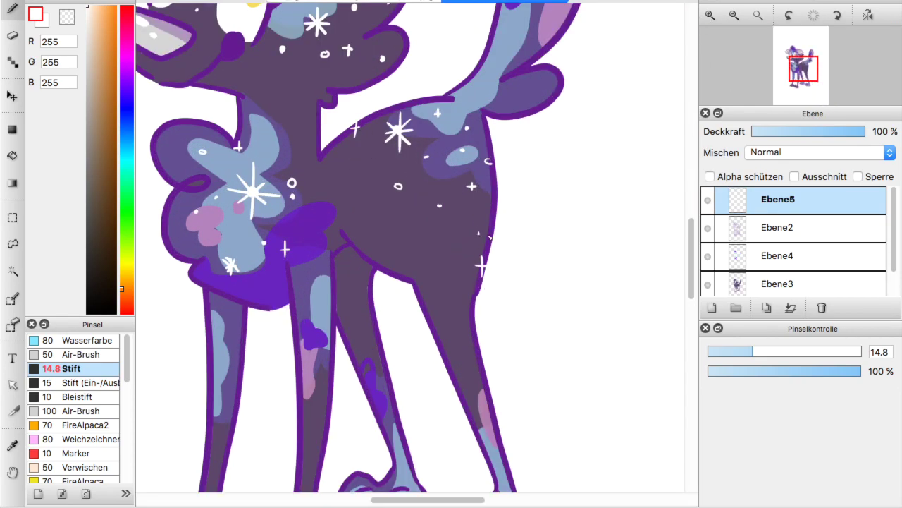
- Scatter white dots, a ring and small crosses over both front legs and front paws
{"action": "scroll", "coordinate": [519, 195], "scroll_direction": "left", "scroll_amount": 4}
{"action": "scroll", "coordinate": [519, 195], "scroll_direction": "down", "scroll_amount": 3}
{"action": "left_click", "coordinate": [568, 151]}
{"action": "left_click_drag", "start_coordinate": [579, 142], "coordinate": [580, 156]}
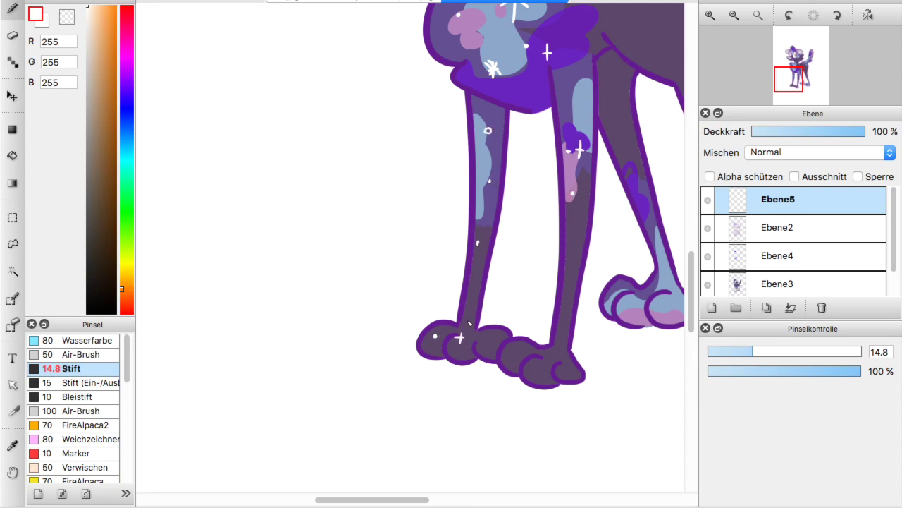
{"action": "left_click_drag", "start_coordinate": [566, 335], "coordinate": [566, 352]}
{"action": "left_click_drag", "start_coordinate": [559, 346], "coordinate": [574, 344]}
- Draw a white cross on the violet tail patch and a small white star on the tuft at the tail's base
{"action": "left_click", "coordinate": [756, 16]}
{"action": "left_click_drag", "start_coordinate": [794, 79], "coordinate": [805, 64]}
{"action": "left_click", "coordinate": [712, 17]}
{"action": "left_click", "coordinate": [711, 16]}
{"action": "left_click_drag", "start_coordinate": [477, 58], "coordinate": [478, 103]}
{"action": "left_click_drag", "start_coordinate": [468, 76], "coordinate": [486, 77]}
{"action": "left_click_drag", "start_coordinate": [478, 228], "coordinate": [479, 246]}
{"action": "left_click_drag", "start_coordinate": [486, 232], "coordinate": [470, 240]}
{"action": "left_click_drag", "start_coordinate": [470, 233], "coordinate": [486, 242]}
- Add white dots and a small cross along the pink stripe of the tail
{"action": "left_click", "coordinate": [535, 65]}
{"action": "left_click_drag", "start_coordinate": [522, 114], "coordinate": [522, 121]}
{"action": "left_click_drag", "start_coordinate": [804, 69], "coordinate": [805, 61]}
{"action": "left_click", "coordinate": [525, 179]}
{"action": "left_click_drag", "start_coordinate": [542, 192], "coordinate": [544, 215]}
{"action": "left_click_drag", "start_coordinate": [535, 204], "coordinate": [550, 203]}
- Draw small white crosses and dots on both hind legs and the rear hind paw
{"action": "left_click", "coordinate": [738, 18]}
{"action": "left_click", "coordinate": [738, 18]}
{"action": "left_click", "coordinate": [738, 18]}
{"action": "left_click_drag", "start_coordinate": [792, 80], "coordinate": [802, 82]}
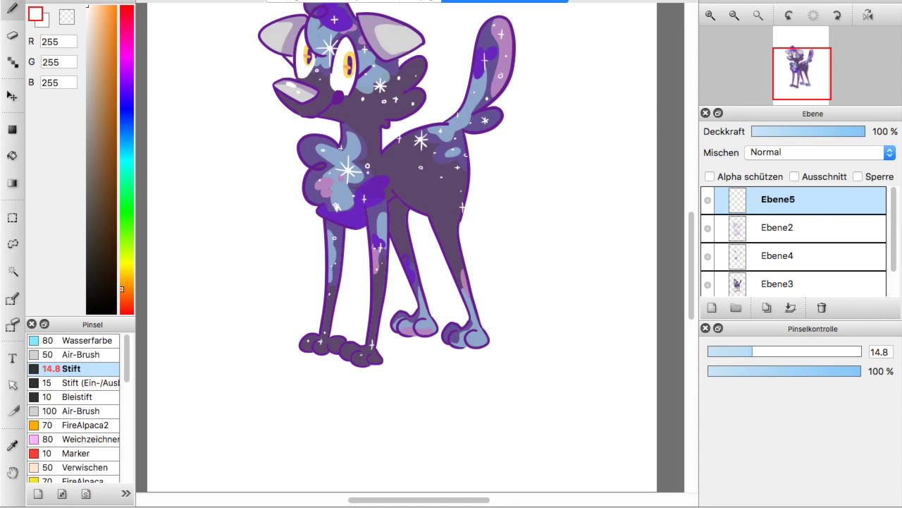
{"action": "scroll", "coordinate": [471, 294], "scroll_direction": "up", "scroll_amount": 3}
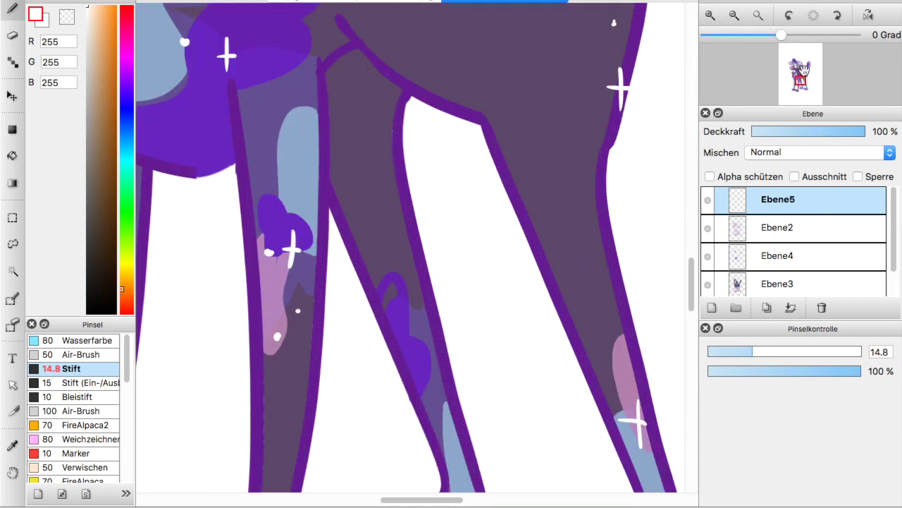
{"action": "left_click", "coordinate": [466, 241]}
{"action": "left_click_drag", "start_coordinate": [300, 10], "coordinate": [300, 32]}
{"action": "left_click_drag", "start_coordinate": [290, 21], "coordinate": [310, 22]}
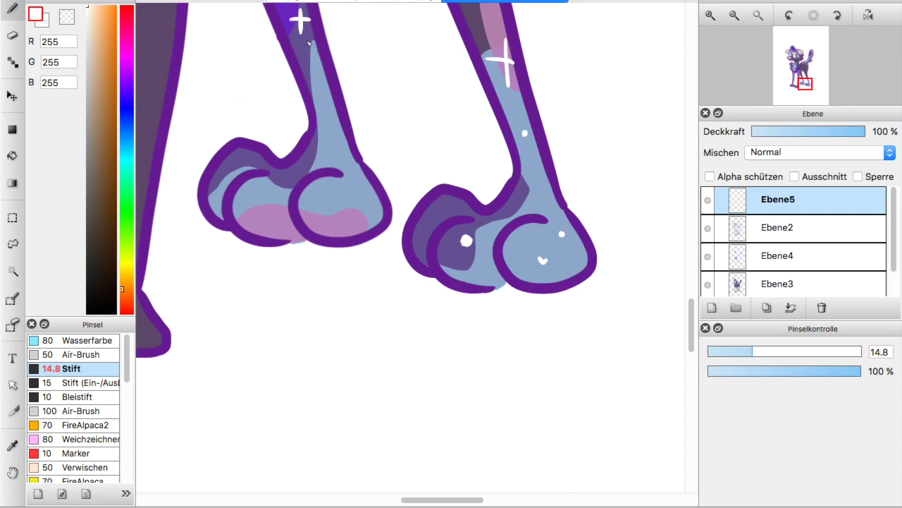
- Hide star layer Ebene5 and set the opacity of marking layer Ebene4 to 100 %
{"action": "left_click", "coordinate": [735, 13]}
{"action": "left_click", "coordinate": [735, 14]}
{"action": "left_click", "coordinate": [735, 13]}
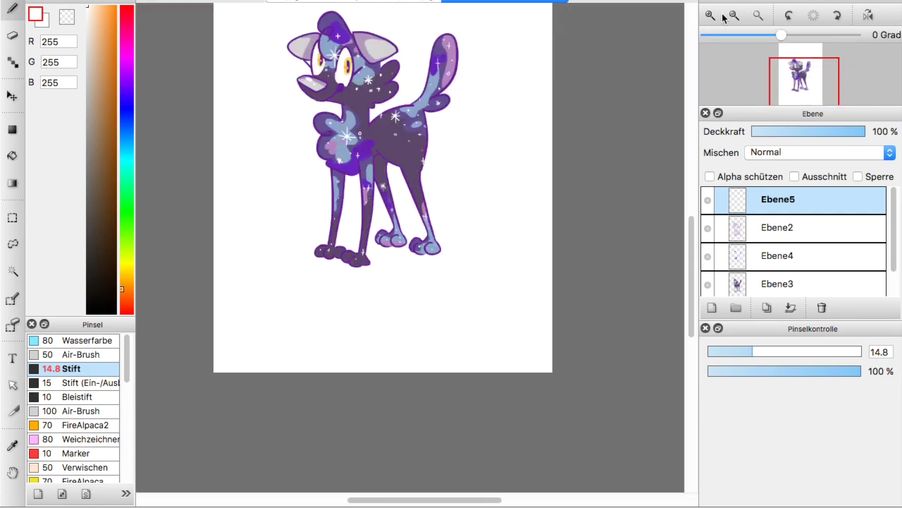
{"action": "left_click", "coordinate": [711, 15]}
{"action": "left_click", "coordinate": [707, 199]}
{"action": "left_click_drag", "start_coordinate": [895, 232], "coordinate": [895, 258]}
{"action": "left_click", "coordinate": [843, 251]}
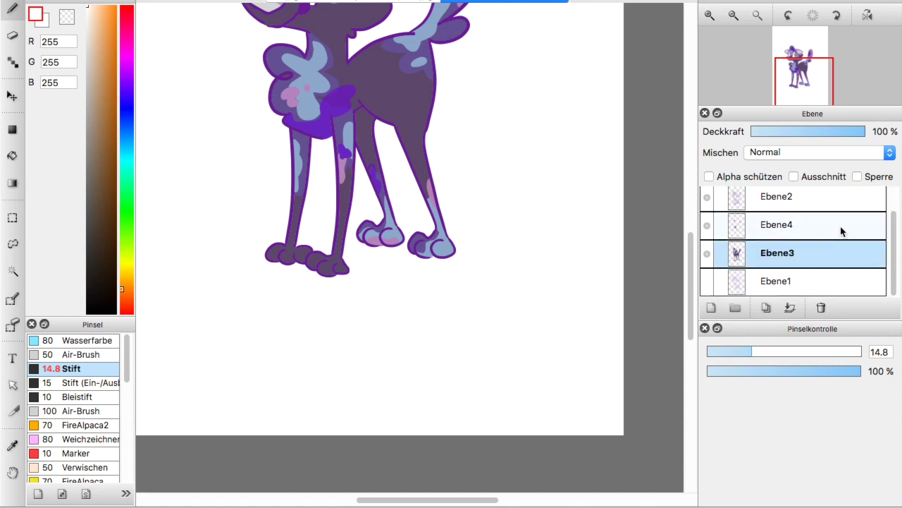
{"action": "left_click", "coordinate": [841, 227]}
{"action": "left_click_drag", "start_coordinate": [846, 132], "coordinate": [900, 145]}
- Recolour the vivid violet chest, front leg and hind leg markings with lighter violet (RGB 188, 118, 247)
{"action": "left_click", "coordinate": [126, 80]}
{"action": "left_click", "coordinate": [98, 13]}
{"action": "left_click", "coordinate": [102, 16]}
{"action": "left_click", "coordinate": [12, 155]}
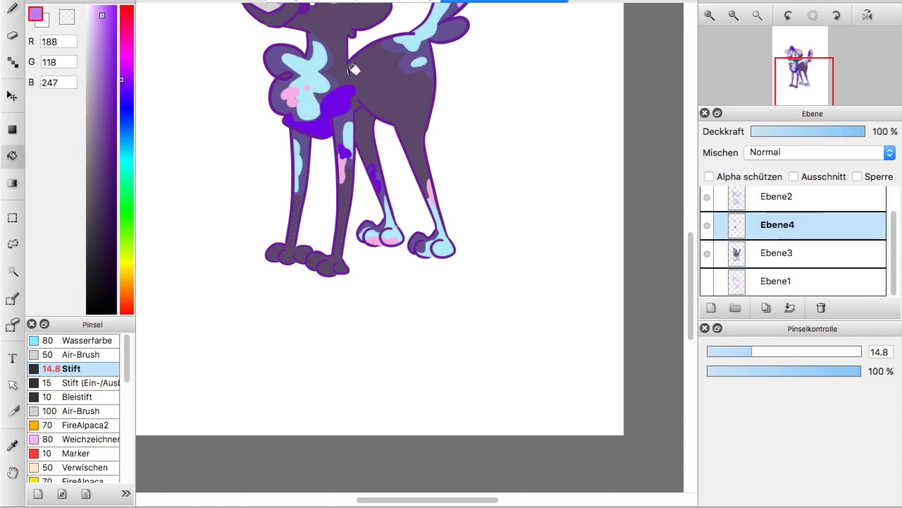
{"action": "left_click", "coordinate": [335, 130]}
{"action": "left_click", "coordinate": [345, 151]}
{"action": "left_click", "coordinate": [374, 176]}
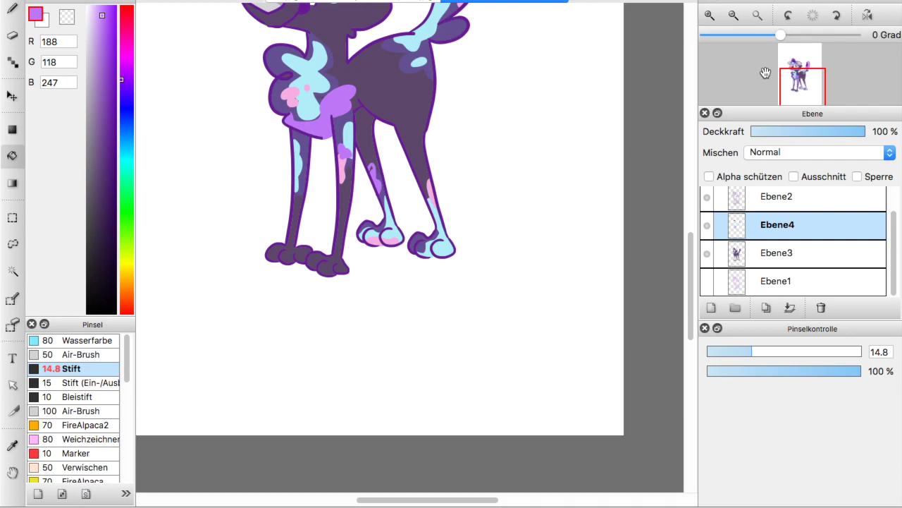
- Fill the vivid violet patches on the hair and tail with the same lighter violet
{"action": "left_click", "coordinate": [798, 70]}
{"action": "left_click", "coordinate": [375, 122]}
{"action": "left_click", "coordinate": [520, 167]}
{"action": "left_click", "coordinate": [362, 118]}
- Lower the opacity of marking layer Ebene4 and show star layer Ebene5 again
{"action": "left_click_drag", "start_coordinate": [816, 134], "coordinate": [812, 134]}
{"action": "left_click_drag", "start_coordinate": [893, 232], "coordinate": [893, 203]}
{"action": "left_click", "coordinate": [707, 200]}
- Paint light violet highlights on the upper part of both pupils on layer Ebene5
{"action": "left_click_drag", "start_coordinate": [804, 82], "coordinate": [796, 72]}
{"action": "scroll", "coordinate": [396, 106], "scroll_direction": "up", "scroll_amount": 5}
{"action": "left_click", "coordinate": [12, 9]}
{"action": "left_click", "coordinate": [767, 204]}
{"action": "left_click_drag", "start_coordinate": [425, 223], "coordinate": [430, 238]}
{"action": "left_click_drag", "start_coordinate": [321, 210], "coordinate": [321, 213]}
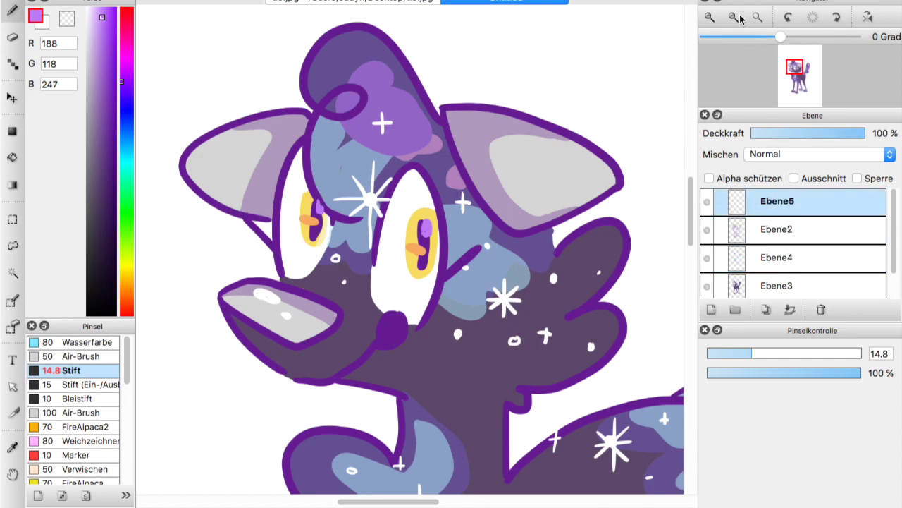
- Fill the violet highlights in both pupils with white (RGB 255, 255, 255) and sample the dark purple outline colour
{"action": "left_click", "coordinate": [737, 18]}
{"action": "left_click", "coordinate": [738, 18]}
{"action": "left_click", "coordinate": [717, 18]}
{"action": "left_click", "coordinate": [714, 19]}
{"action": "left_click", "coordinate": [712, 19]}
{"action": "left_click", "coordinate": [712, 19]}
{"action": "left_click", "coordinate": [712, 19]}
{"action": "left_click", "coordinate": [88, 9]}
{"action": "left_click", "coordinate": [11, 158]}
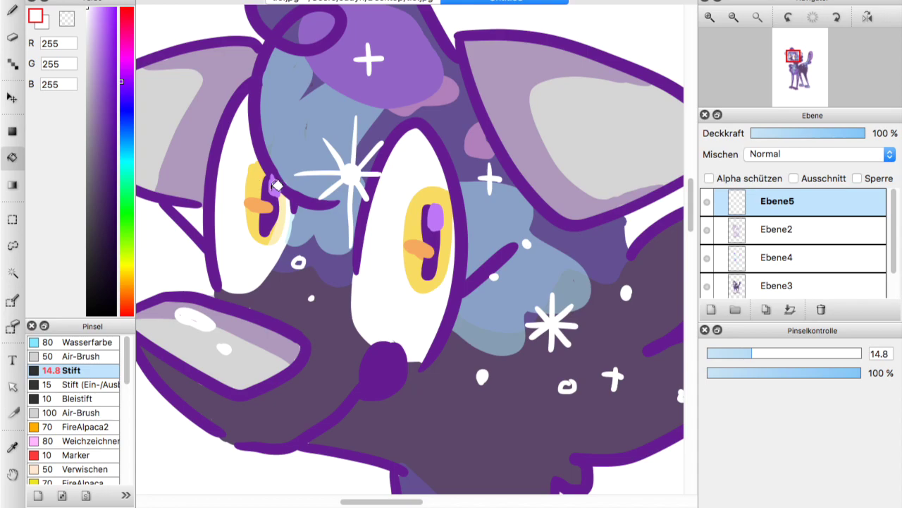
{"action": "left_click", "coordinate": [274, 187]}
{"action": "left_click", "coordinate": [436, 213]}
{"action": "left_click", "coordinate": [12, 447]}
{"action": "left_click", "coordinate": [266, 157]}
{"action": "left_click", "coordinate": [11, 10]}
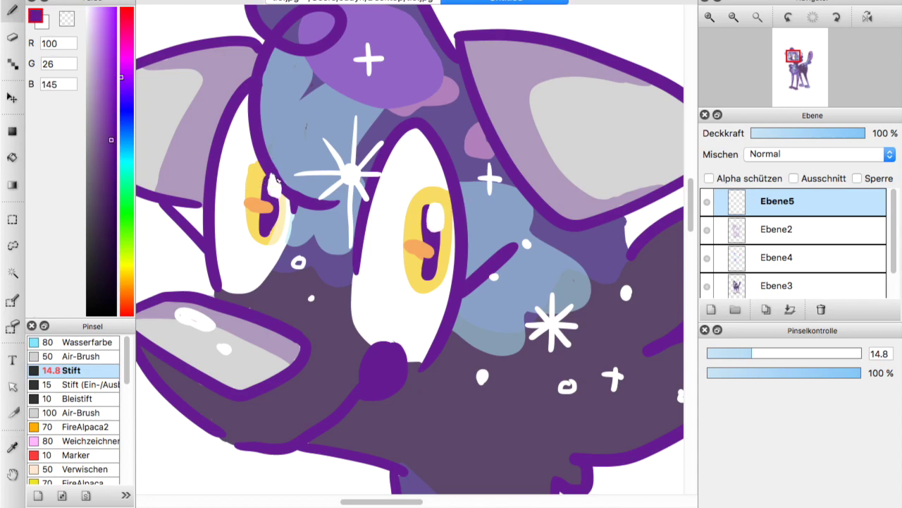
- Add a new layer directly below layer Ebene2 for eye shading and choose light grey (RGB 207, 207, 207)
{"action": "left_click", "coordinate": [734, 17]}
{"action": "left_click", "coordinate": [735, 17]}
{"action": "left_click", "coordinate": [735, 17]}
{"action": "mouse_move", "coordinate": [797, 69]}
{"action": "left_mouse_down"}
{"action": "mouse_move", "coordinate": [805, 85]}
{"action": "mouse_move", "coordinate": [795, 73]}
{"action": "left_mouse_up"}
{"action": "left_click", "coordinate": [715, 18]}
{"action": "left_click", "coordinate": [715, 18]}
{"action": "left_click", "coordinate": [798, 59]}
{"action": "left_click", "coordinate": [711, 18]}
{"action": "left_click", "coordinate": [711, 17]}
{"action": "left_click", "coordinate": [88, 65]}
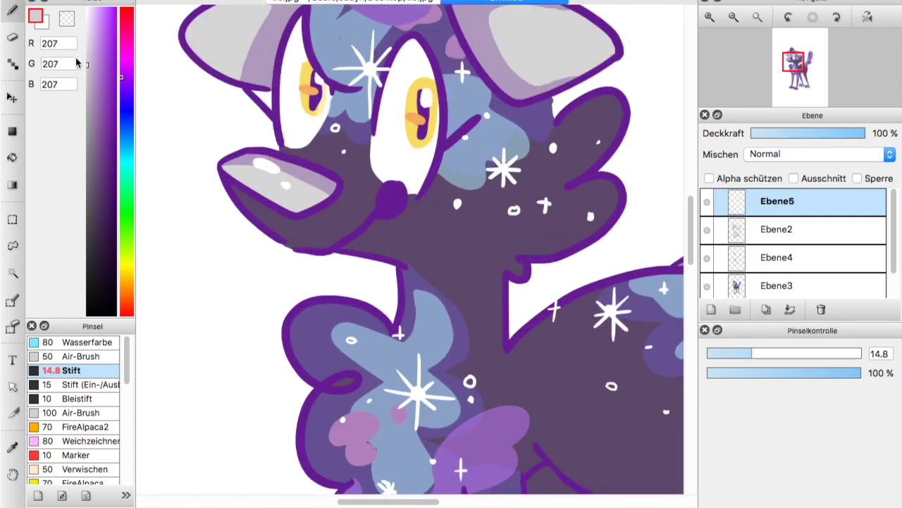
{"action": "left_click", "coordinate": [712, 308]}
{"action": "left_click_drag", "start_coordinate": [824, 204], "coordinate": [816, 265]}
- Outline grey shading inside the eyes, fill the larger eye's shaded edge, and lower the shading layer's opacity to 34%
{"action": "mouse_move", "coordinate": [319, 99]}
{"action": "left_mouse_down"}
{"action": "mouse_move", "coordinate": [299, 52]}
{"action": "mouse_move", "coordinate": [306, 22]}
{"action": "left_mouse_up"}
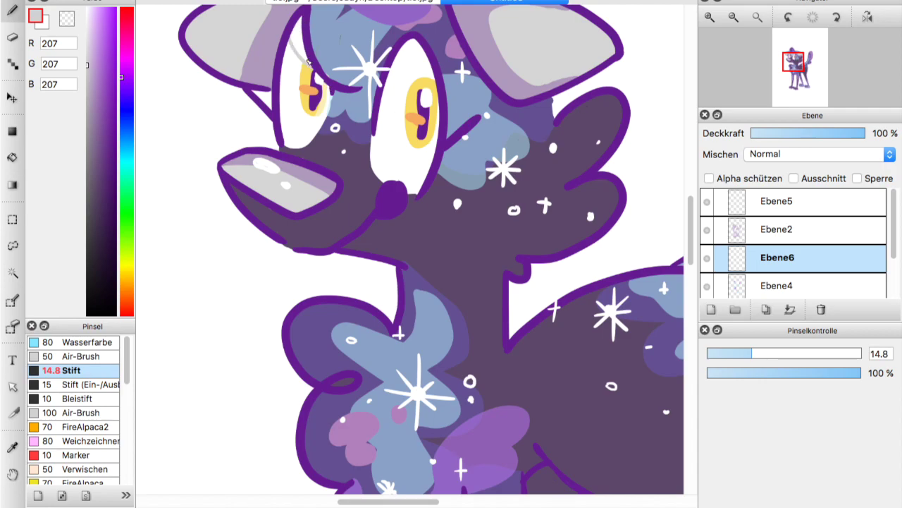
{"action": "left_click", "coordinate": [812, 132]}
{"action": "mouse_move", "coordinate": [392, 183]}
{"action": "left_mouse_down"}
{"action": "mouse_move", "coordinate": [414, 81]}
{"action": "mouse_move", "coordinate": [432, 64]}
{"action": "mouse_move", "coordinate": [394, 144]}
{"action": "mouse_move", "coordinate": [417, 191]}
{"action": "left_mouse_up"}
{"action": "key", "text": "super+z"}
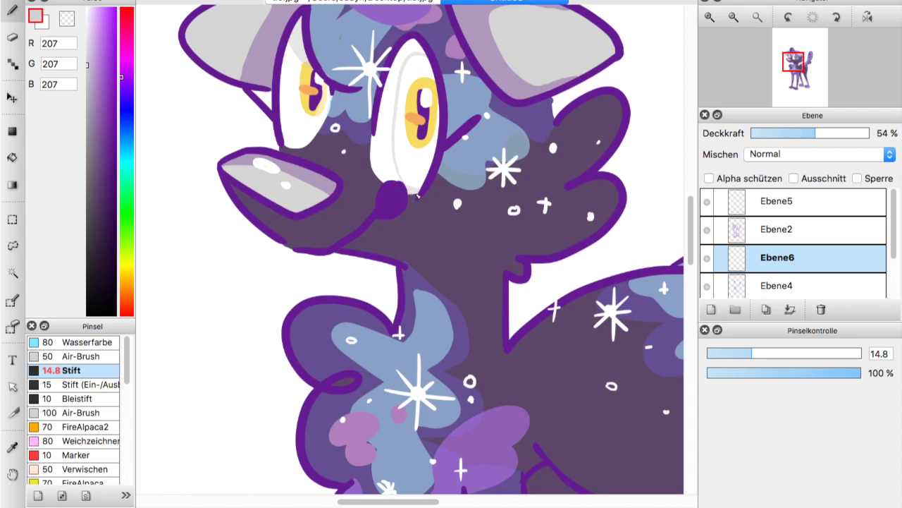
{"action": "left_click", "coordinate": [12, 157]}
{"action": "left_click", "coordinate": [386, 134]}
{"action": "left_click_drag", "start_coordinate": [805, 133], "coordinate": [791, 132]}
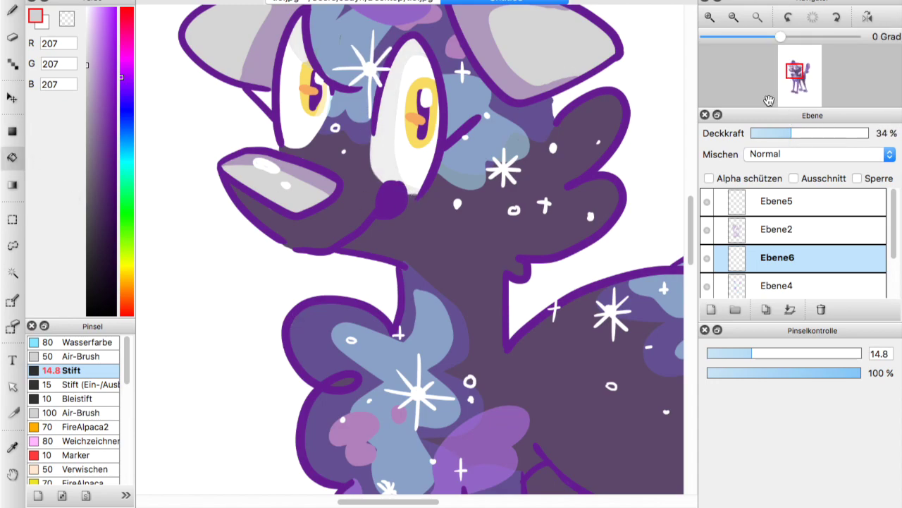
- Shade the outer edge of the smaller eye, clean it up with white, and lower the shading layer's opacity to 21%
{"action": "left_click", "coordinate": [285, 63]}
{"action": "left_click_drag", "start_coordinate": [286, 90], "coordinate": [286, 147]}
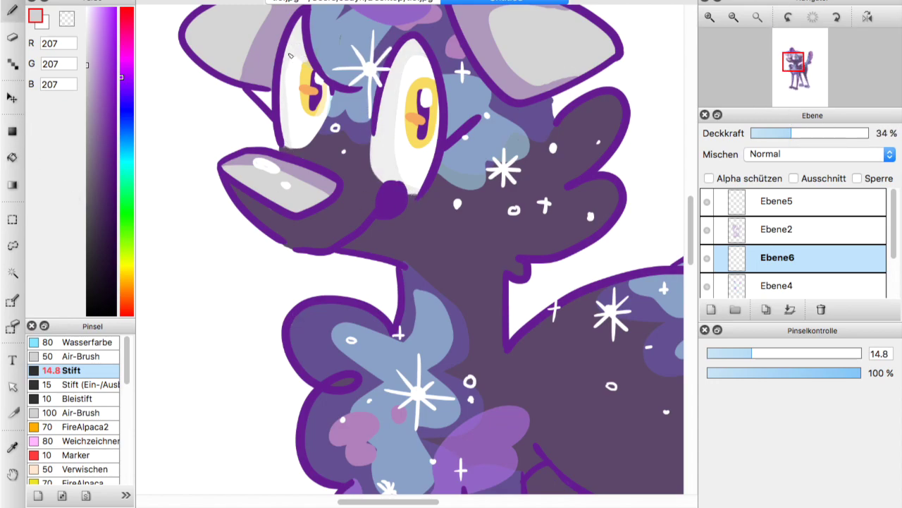
{"action": "left_click", "coordinate": [283, 63], "text": "alt"}
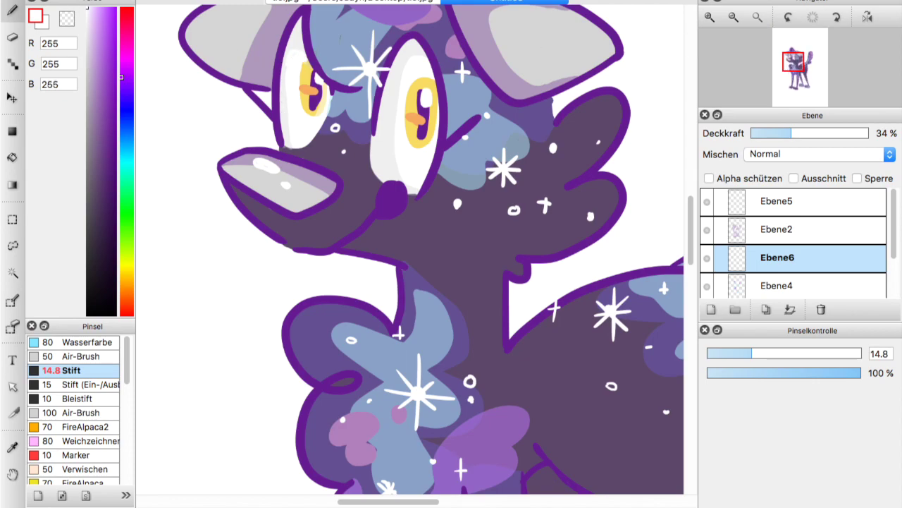
{"action": "key", "text": "e"}
{"action": "left_click", "coordinate": [12, 13]}
{"action": "left_click", "coordinate": [735, 16]}
{"action": "left_click", "coordinate": [734, 17]}
{"action": "left_click", "coordinate": [776, 135]}
{"action": "scroll", "coordinate": [796, 59], "scroll_direction": "down", "scroll_amount": 3}
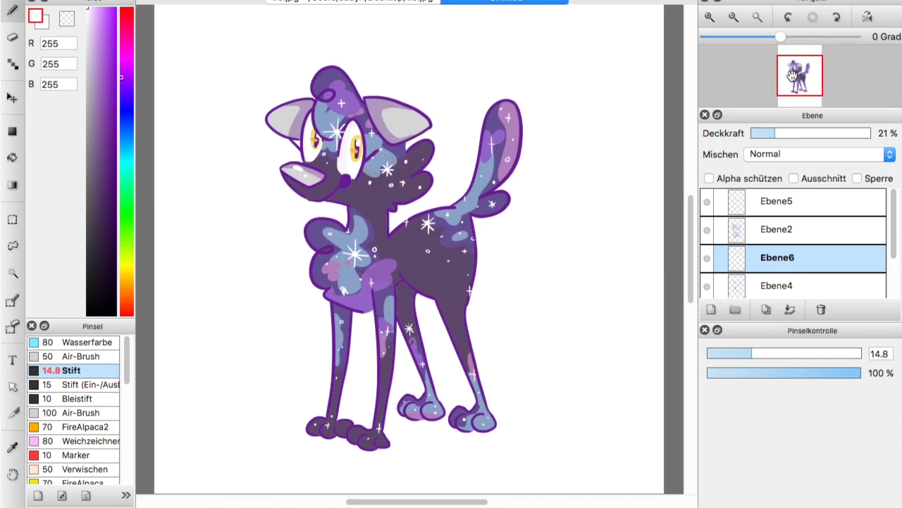
- Add a new layer beneath layer Ebene3 and fill the background and leg gap with pale lilac (RGB 235, 210, 250)
{"action": "scroll", "coordinate": [783, 254], "scroll_direction": "down", "scroll_amount": 2}
{"action": "left_click", "coordinate": [783, 254]}
{"action": "left_click", "coordinate": [712, 310]}
{"action": "left_click_drag", "start_coordinate": [775, 255], "coordinate": [765, 286]}
{"action": "left_click_drag", "start_coordinate": [106, 19], "coordinate": [91, 13]}
{"action": "left_click", "coordinate": [12, 157]}
{"action": "left_click", "coordinate": [303, 147]}
{"action": "left_click", "coordinate": [376, 330]}
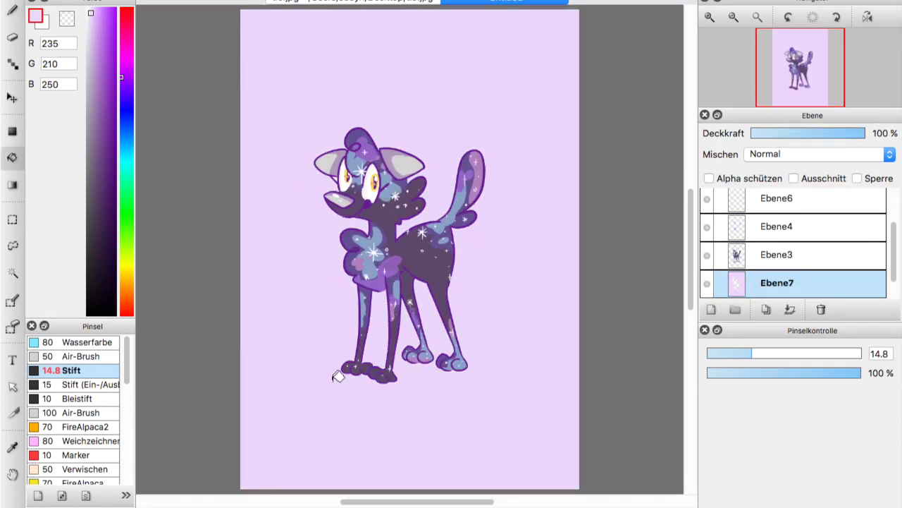
- Try outlining a large petal-shaped backdrop and a star behind the dog in violet (RGB 180, 122, 215)
{"action": "left_click", "coordinate": [709, 17]}
{"action": "left_click", "coordinate": [710, 16]}
{"action": "left_click", "coordinate": [266, 105]}
{"action": "left_click", "coordinate": [758, 17]}
{"action": "mouse_move", "coordinate": [99, 39]}
{"action": "left_mouse_down"}
{"action": "mouse_move", "coordinate": [97, 14]}
{"action": "mouse_move", "coordinate": [99, 55]}
{"action": "left_mouse_up"}
{"action": "key", "text": "b"}
{"action": "mouse_move", "coordinate": [324, 233]}
{"action": "left_mouse_down"}
{"action": "mouse_move", "coordinate": [495, 205]}
{"action": "mouse_move", "coordinate": [481, 296]}
{"action": "mouse_move", "coordinate": [379, 306]}
{"action": "mouse_move", "coordinate": [326, 246]}
{"action": "left_mouse_up"}
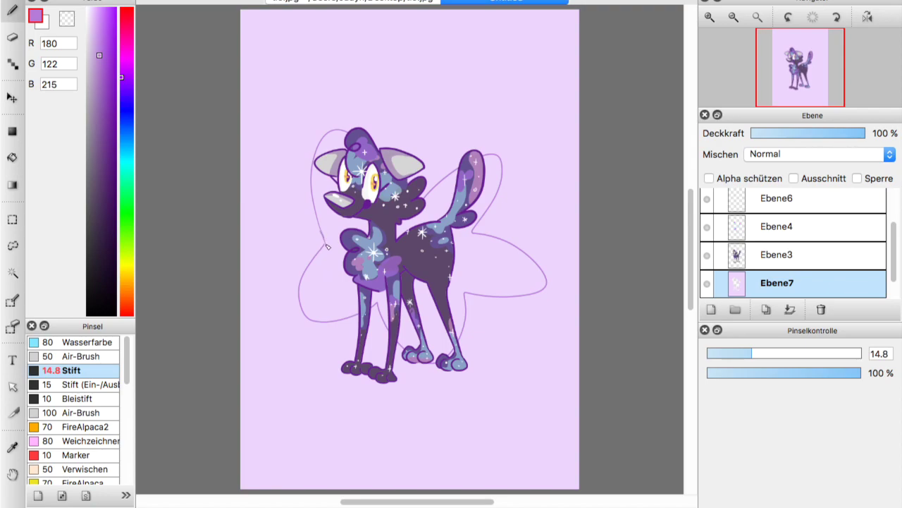
- Try filling the star above the dog and all petals of the backdrop shape with the same violet
{"action": "left_click", "coordinate": [12, 157]}
{"action": "left_click", "coordinate": [329, 261]}
{"action": "key", "text": "super+z"}
{"action": "left_click", "coordinate": [429, 131]}
{"action": "left_click", "coordinate": [430, 321]}
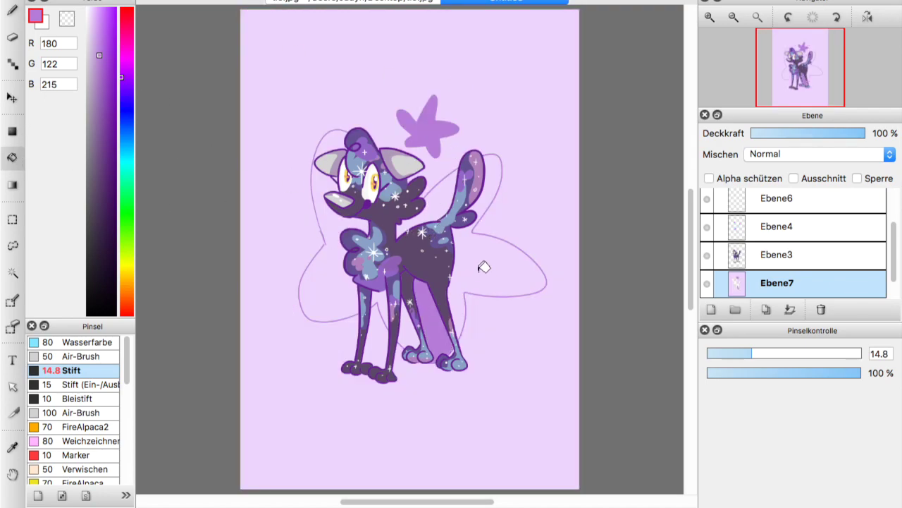
{"action": "left_click", "coordinate": [482, 275]}
{"action": "left_click", "coordinate": [439, 201]}
{"action": "left_click", "coordinate": [409, 322]}
{"action": "left_click", "coordinate": [13, 10]}
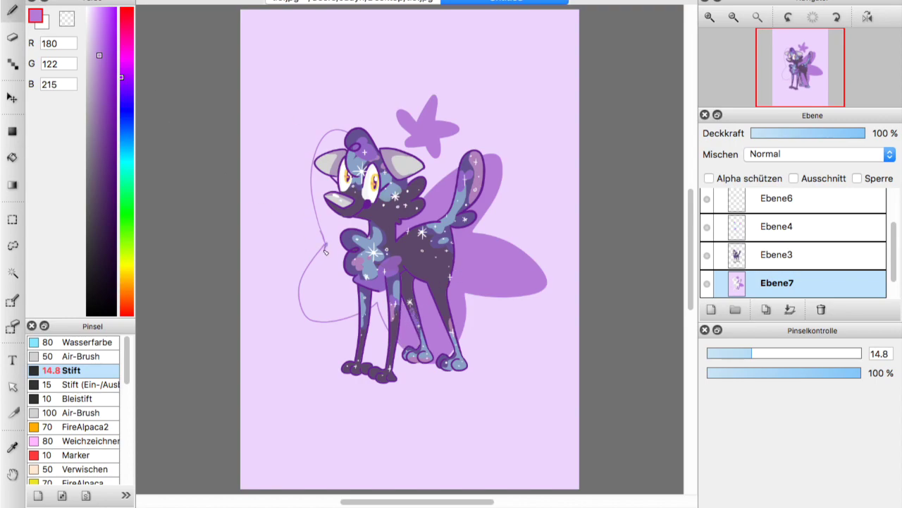
{"action": "key", "text": "g"}
{"action": "left_click", "coordinate": [334, 292]}
{"action": "left_click", "coordinate": [384, 310]}
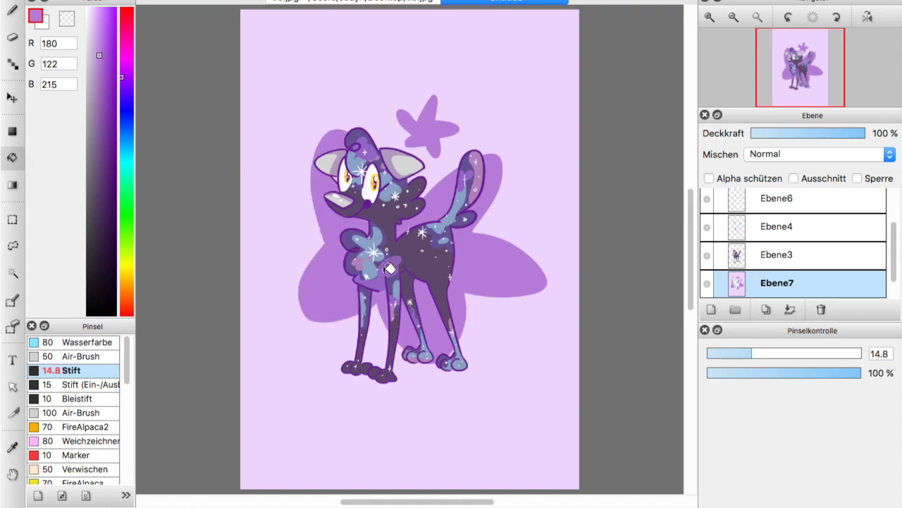
- Undo the violet star and petal-shaped backdrop behind the dog
{"action": "key", "text": "ctrl+z"}
{"action": "key", "text": "ctrl+z"}
{"action": "key", "text": "ctrl+z"}
{"action": "key", "text": "ctrl+z"}
{"action": "key", "text": "ctrl+z"}
{"action": "key", "text": "ctrl+z"}
{"action": "key", "text": "ctrl+z"}
{"action": "key", "text": "ctrl+z"}
{"action": "key", "text": "ctrl+z"}
{"action": "key", "text": "ctrl+z"}
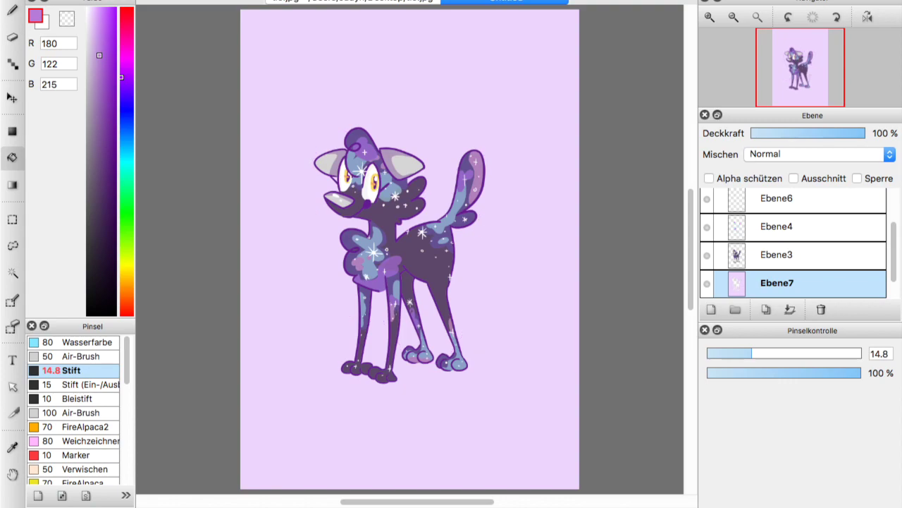
- Draw two concentric circles around the head with circular snapping and fill the ring between them with violet (RGB 180, 122, 215)
{"action": "left_click", "coordinate": [13, 10]}
{"action": "left_click_drag", "start_coordinate": [344, 121], "coordinate": [320, 132]}
{"action": "left_click_drag", "start_coordinate": [352, 103], "coordinate": [339, 104]}
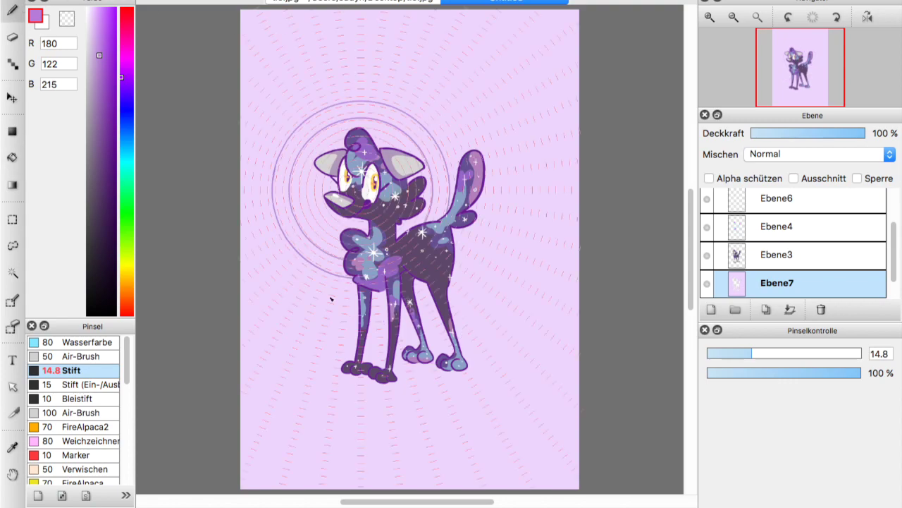
{"action": "left_click", "coordinate": [12, 158]}
{"action": "left_click", "coordinate": [298, 246]}
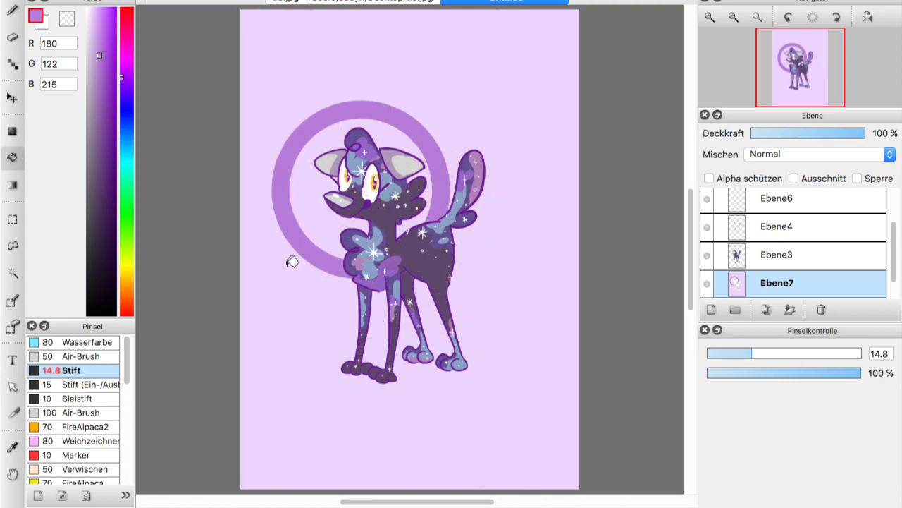
- Try a muted lilac (RGB 212, 197, 222) as the background colour, then undo the fills
{"action": "left_click", "coordinate": [89, 47]}
{"action": "left_click", "coordinate": [258, 164]}
{"action": "left_click", "coordinate": [285, 192]}
{"action": "key", "text": "super+z"}
{"action": "key", "text": "super+z"}
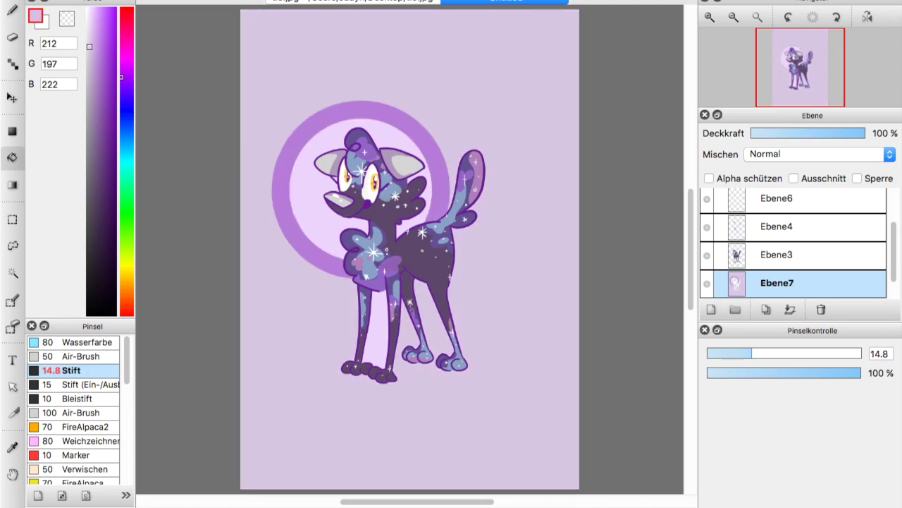
- Recolour the ring behind the head with lighter violet (RGB 200, 148, 232)
{"action": "left_click", "coordinate": [98, 34]}
{"action": "left_click", "coordinate": [291, 171]}
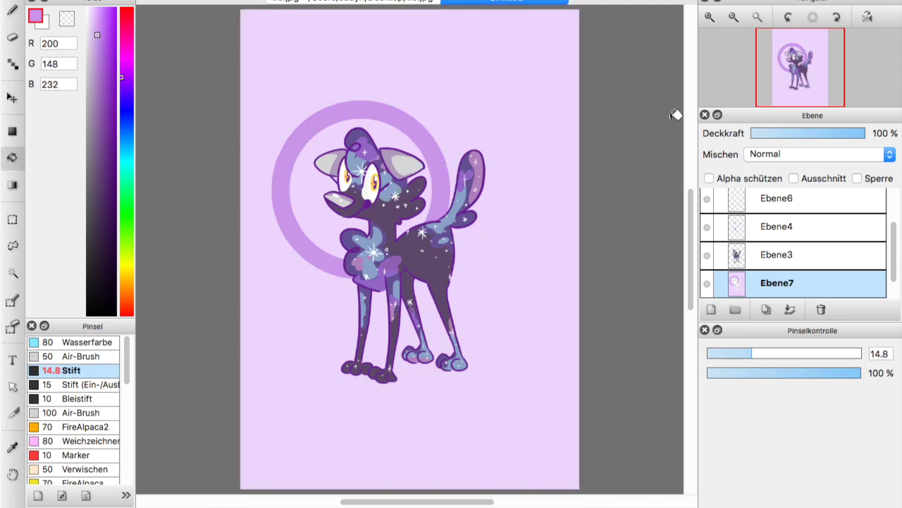
- Draw small white cross-shaped stars in the background around the dog on layer Ebene5
{"action": "scroll", "coordinate": [651, 134], "scroll_direction": "up", "scroll_amount": 1}
{"action": "left_click", "coordinate": [734, 17]}
{"action": "left_click", "coordinate": [711, 18]}
{"action": "scroll", "coordinate": [828, 207], "scroll_direction": "up", "scroll_amount": 3}
{"action": "left_click", "coordinate": [828, 206]}
{"action": "left_click", "coordinate": [86, 8]}
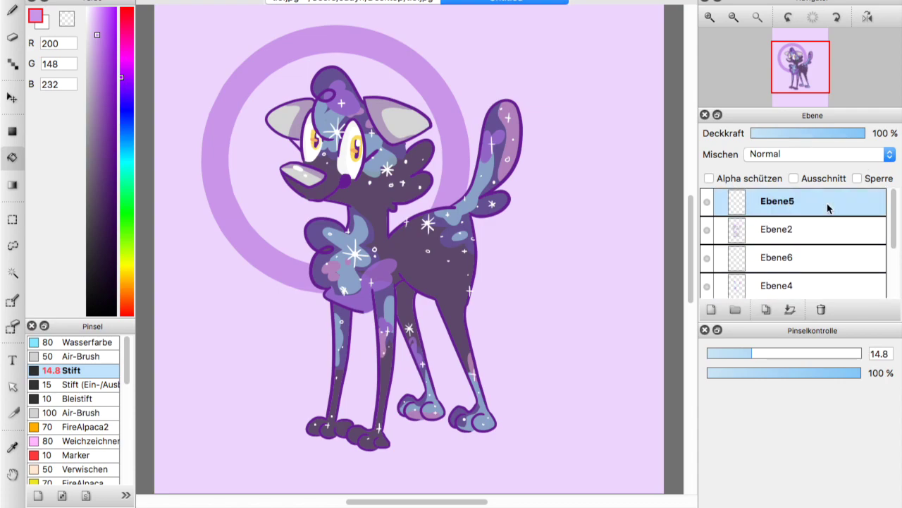
{"action": "left_click", "coordinate": [12, 10]}
{"action": "left_click_drag", "start_coordinate": [269, 151], "coordinate": [269, 160]}
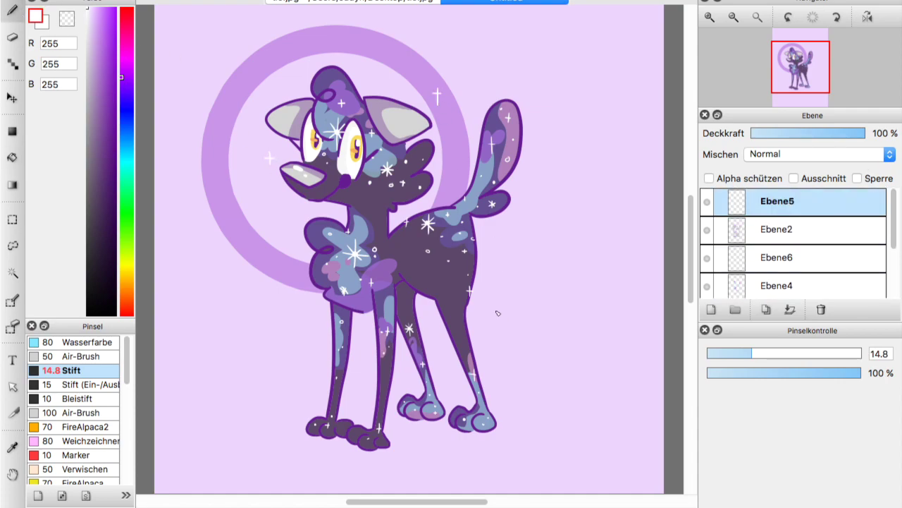
- Enlarge the pen to about 25 and draw white diamond-shaped sparkle outlines around the dog, redoing the one beside the hindquarters
{"action": "key", "text": "]"}
{"action": "key", "text": "]"}
{"action": "key", "text": "]"}
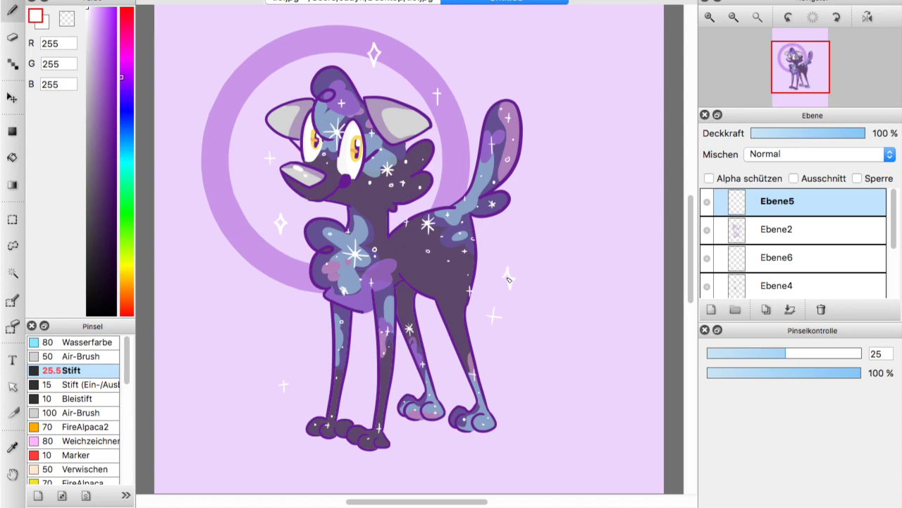
{"action": "key", "text": "ctrl+z"}
{"action": "left_click_drag", "start_coordinate": [509, 270], "coordinate": [503, 260]}
- Cover the violet ring behind the head by filling it with the sampled background lilac (RGB 235, 210, 250)
{"action": "left_click", "coordinate": [734, 18]}
{"action": "left_click", "coordinate": [710, 19]}
{"action": "left_click_drag", "start_coordinate": [781, 86], "coordinate": [799, 76]}
{"action": "left_click", "coordinate": [12, 447]}
{"action": "left_click", "coordinate": [256, 312]}
{"action": "left_click", "coordinate": [12, 157]}
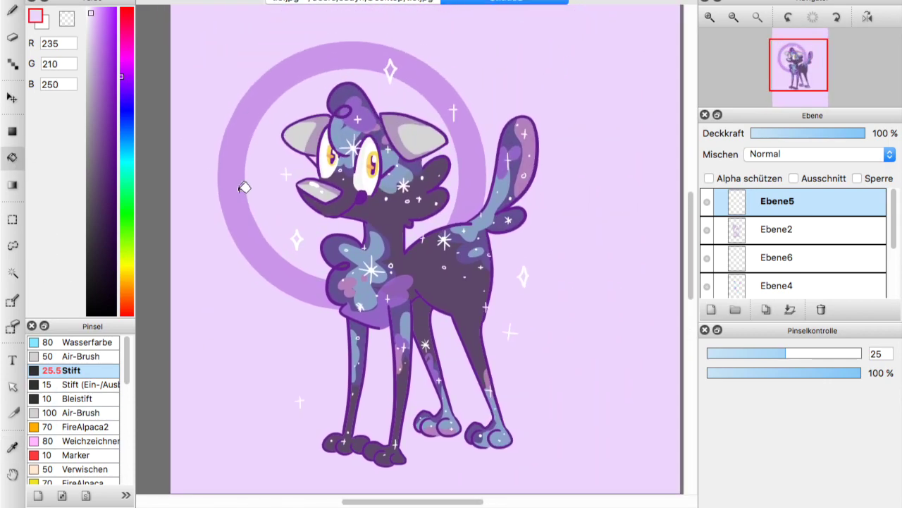
{"action": "left_click", "coordinate": [244, 188]}
- Sample the violet inside the upper diamond sparkle (RGB 200, 148, 232) and fill the other two diamonds' centres with it
{"action": "left_click", "coordinate": [12, 447]}
{"action": "left_click", "coordinate": [390, 71]}
{"action": "left_click", "coordinate": [12, 157]}
{"action": "left_click", "coordinate": [297, 239]}
{"action": "left_click", "coordinate": [524, 276]}
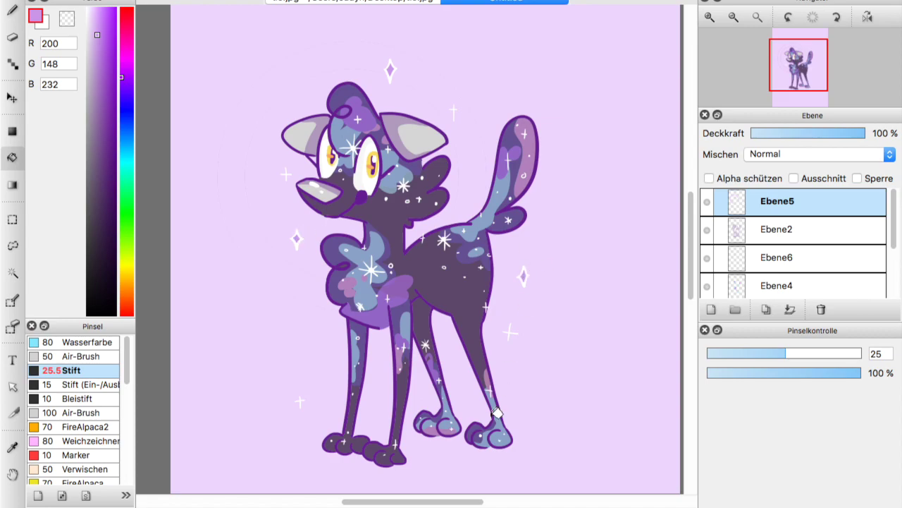
- Try outlining a long cast shadow on the ground below the paws on layer Ebene5, undoing each attempt
{"action": "left_click_drag", "start_coordinate": [805, 86], "coordinate": [806, 82]}
{"action": "key", "text": "b"}
{"action": "mouse_move", "coordinate": [259, 299]}
{"action": "left_mouse_down"}
{"action": "mouse_move", "coordinate": [238, 331]}
{"action": "mouse_move", "coordinate": [405, 325]}
{"action": "mouse_move", "coordinate": [531, 252]}
{"action": "mouse_move", "coordinate": [560, 193]}
{"action": "left_mouse_up"}
{"action": "key", "text": "ctrl+z"}
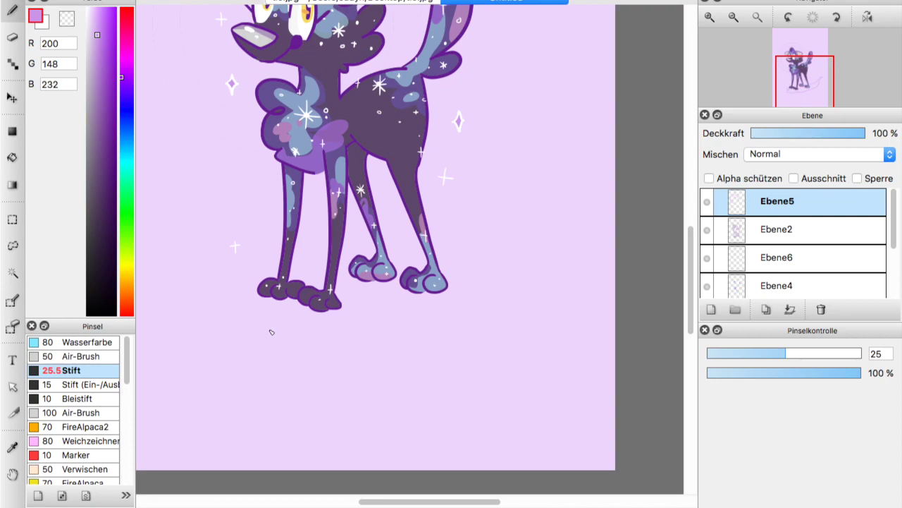
{"action": "mouse_move", "coordinate": [236, 303]}
{"action": "left_mouse_down"}
{"action": "mouse_move", "coordinate": [172, 426]}
{"action": "mouse_move", "coordinate": [381, 337]}
{"action": "mouse_move", "coordinate": [451, 286]}
{"action": "left_mouse_up"}
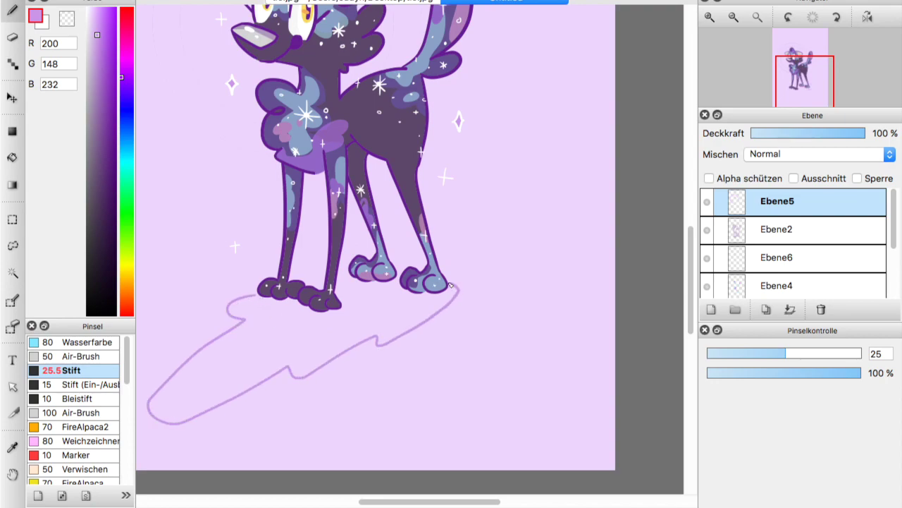
{"action": "key", "text": "ctrl+z"}
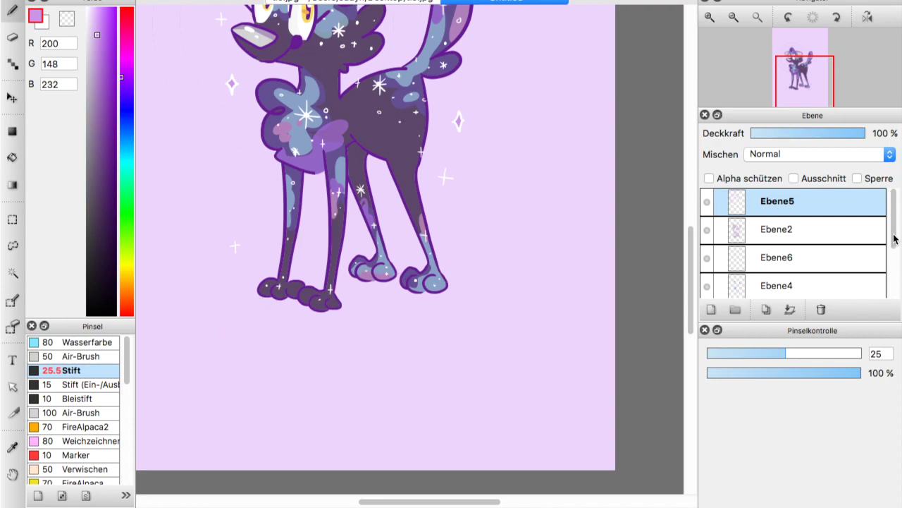
- Make the background layer Ebene7 the active layer
{"action": "left_click_drag", "start_coordinate": [894, 240], "coordinate": [894, 289]}
{"action": "left_click", "coordinate": [775, 283]}
{"action": "left_click", "coordinate": [775, 254]}
- Try two rounded ground shadow shapes under the paws on layer Ebene7, undoing both
{"action": "mouse_move", "coordinate": [259, 297]}
{"action": "left_mouse_down"}
{"action": "mouse_move", "coordinate": [386, 326]}
{"action": "mouse_move", "coordinate": [445, 277]}
{"action": "left_mouse_up"}
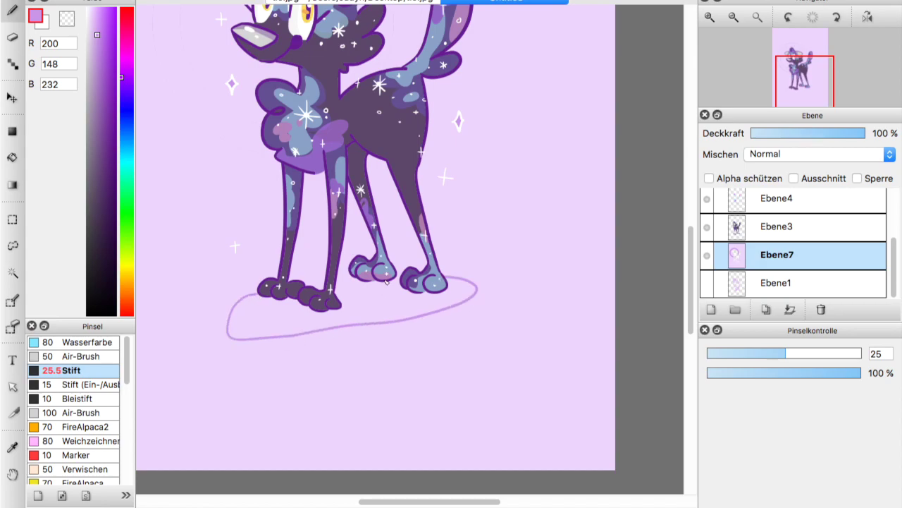
{"action": "left_click", "coordinate": [12, 157]}
{"action": "left_click", "coordinate": [265, 314]}
{"action": "left_click", "coordinate": [734, 18]}
{"action": "left_click", "coordinate": [734, 18]}
{"action": "key", "text": "super+z"}
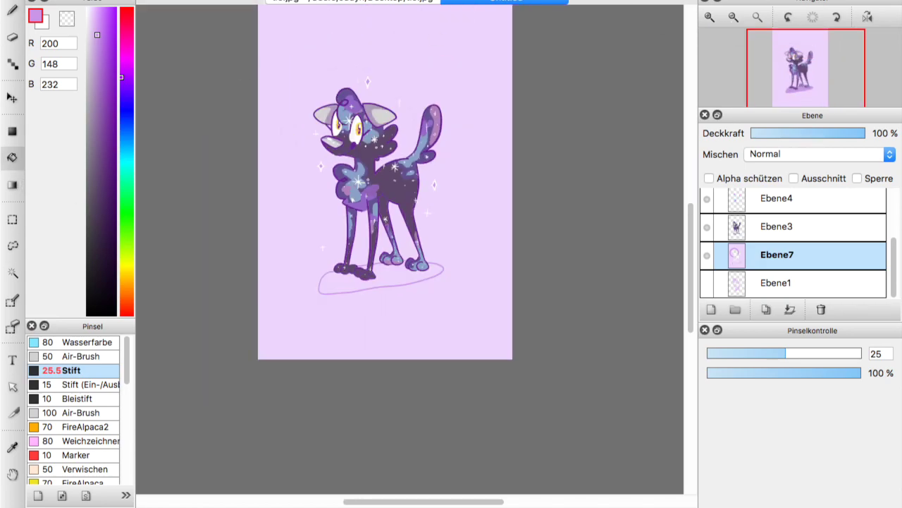
{"action": "key", "text": "ctrl+z"}
{"action": "key", "text": "b"}
{"action": "left_click_drag", "start_coordinate": [369, 280], "coordinate": [310, 273]}
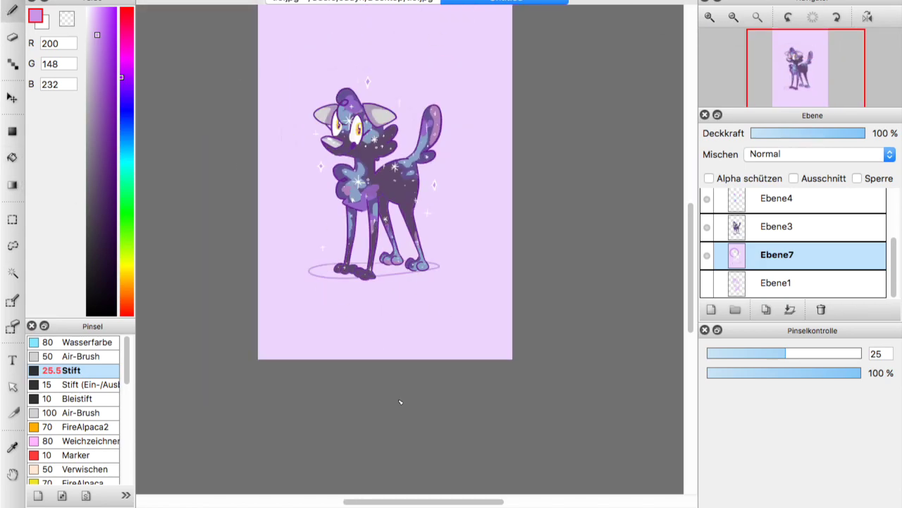
{"action": "key", "text": "super+z"}
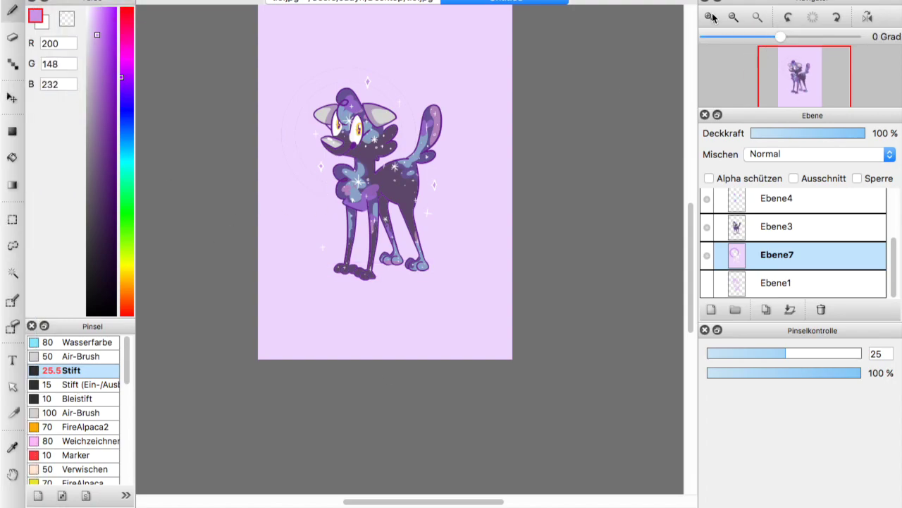
- Draw small violet (RGB 200, 148, 232) diamond and cross sparkles around the dog on layer Ebene7
{"action": "scroll", "coordinate": [323, 186], "scroll_direction": "up", "scroll_amount": 5}
{"action": "left_click_drag", "start_coordinate": [636, 157], "coordinate": [623, 159]}
{"action": "left_click_drag", "start_coordinate": [780, 89], "coordinate": [790, 58]}
{"action": "left_click_drag", "start_coordinate": [494, 135], "coordinate": [496, 137]}
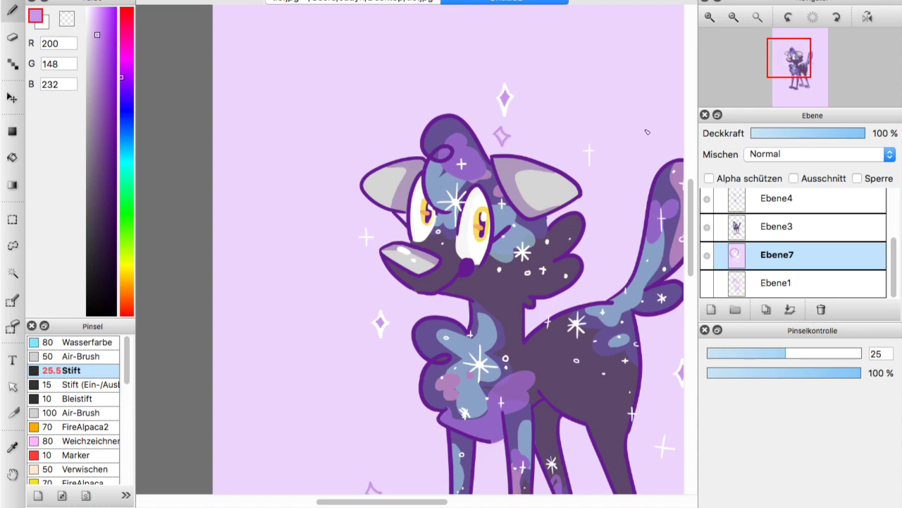
{"action": "scroll", "coordinate": [645, 134], "scroll_direction": "right", "scroll_amount": 5}
{"action": "scroll", "coordinate": [495, 247], "scroll_direction": "down", "scroll_amount": 4}
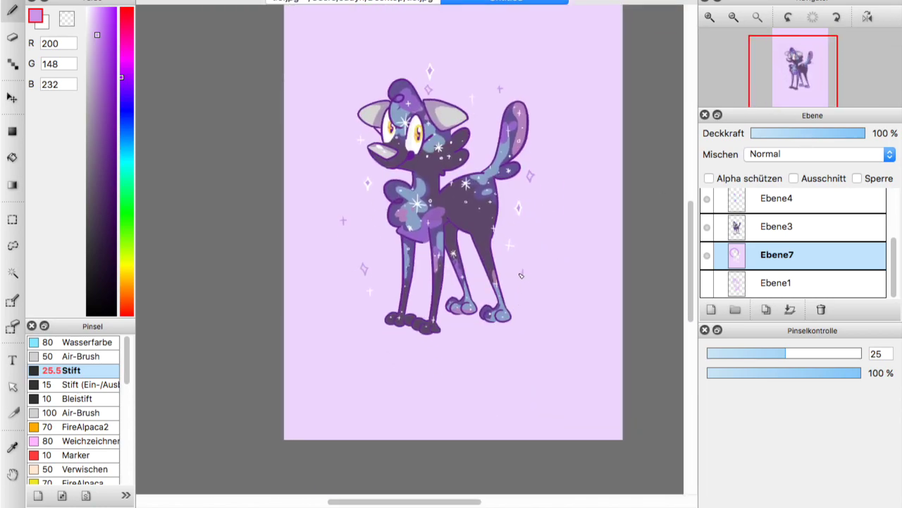
- Duplicate layer Ebene2 and hide the original, checking the copy by toggling its visibility
{"action": "left_click", "coordinate": [811, 199]}
{"action": "scroll", "coordinate": [854, 254], "scroll_direction": "up", "scroll_amount": 3}
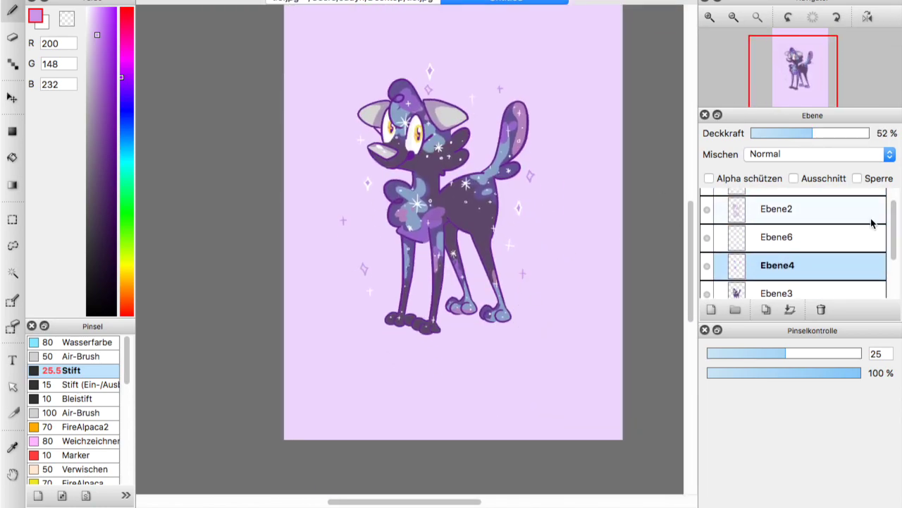
{"action": "left_click", "coordinate": [839, 211]}
{"action": "left_click", "coordinate": [707, 237]}
{"action": "left_click", "coordinate": [707, 210]}
{"action": "left_click", "coordinate": [707, 210]}
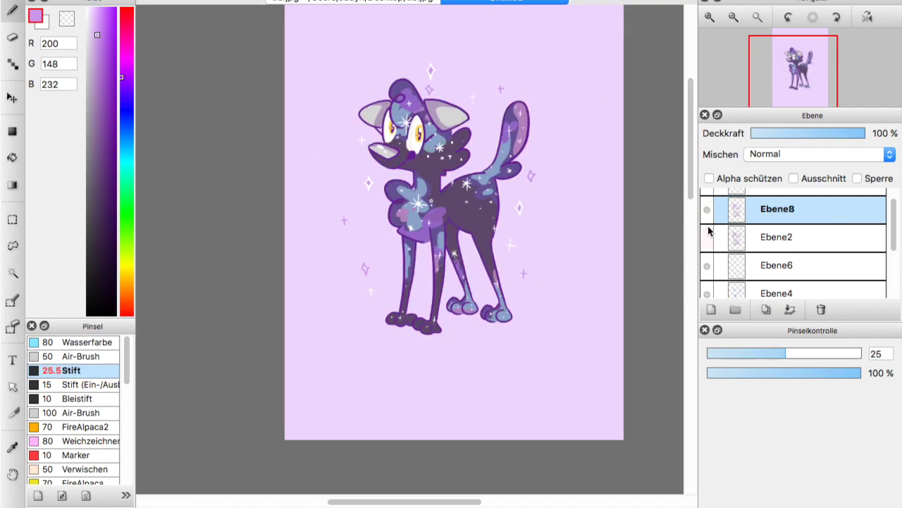
- Recolour the duplicated outline of the dog's body, legs and tail white (RGB 255, 255, 255) with the Bucket tool on layer Ebene8
{"action": "left_click", "coordinate": [87, 9]}
{"action": "left_click", "coordinate": [13, 158]}
{"action": "left_click", "coordinate": [413, 153]}
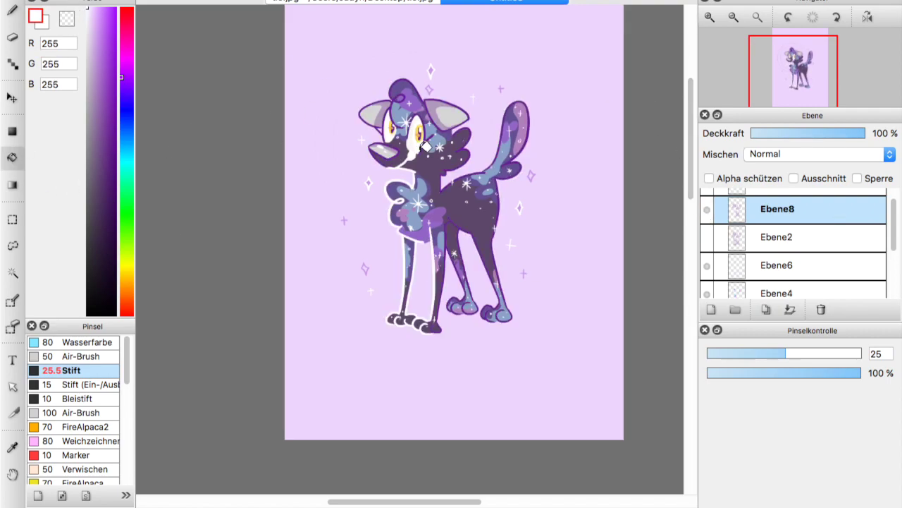
{"action": "left_click", "coordinate": [710, 19]}
{"action": "left_click", "coordinate": [333, 41]}
{"action": "left_click", "coordinate": [517, 39]}
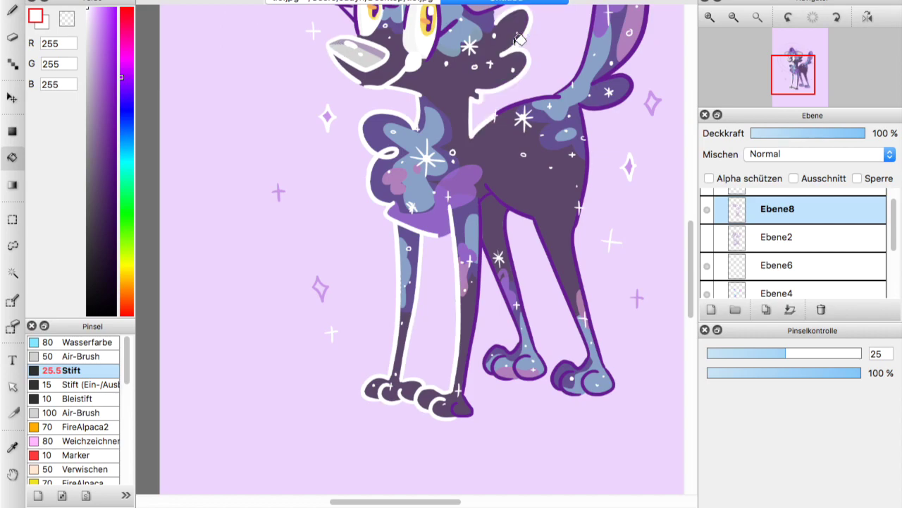
{"action": "left_click", "coordinate": [564, 93]}
{"action": "left_click", "coordinate": [529, 209]}
{"action": "left_click", "coordinate": [612, 381]}
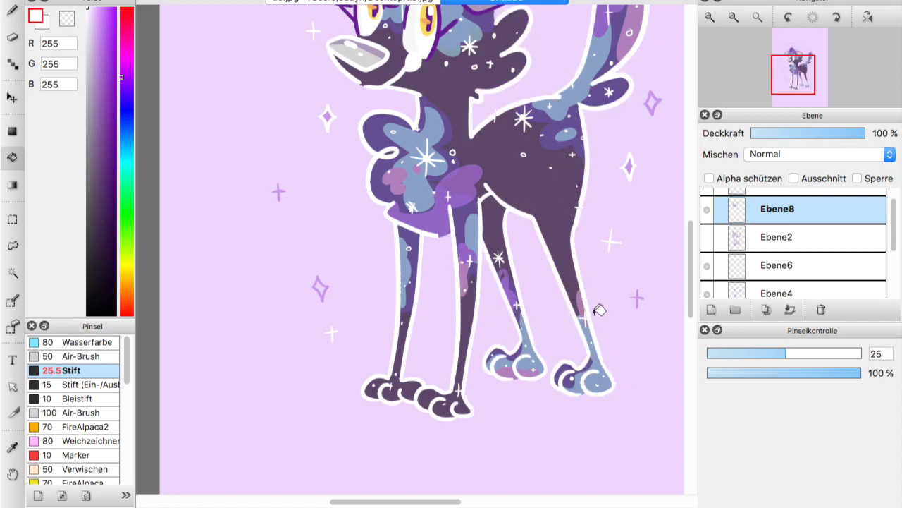
- Fill the remaining head and ear outlines white on layer Ebene8 and thicken the white outline with repeated bucket fills
{"action": "scroll", "coordinate": [599, 345], "scroll_direction": "up", "scroll_amount": 5}
{"action": "scroll", "coordinate": [599, 346], "scroll_direction": "left", "scroll_amount": 2}
{"action": "left_click", "coordinate": [508, 190]}
{"action": "left_click", "coordinate": [491, 154]}
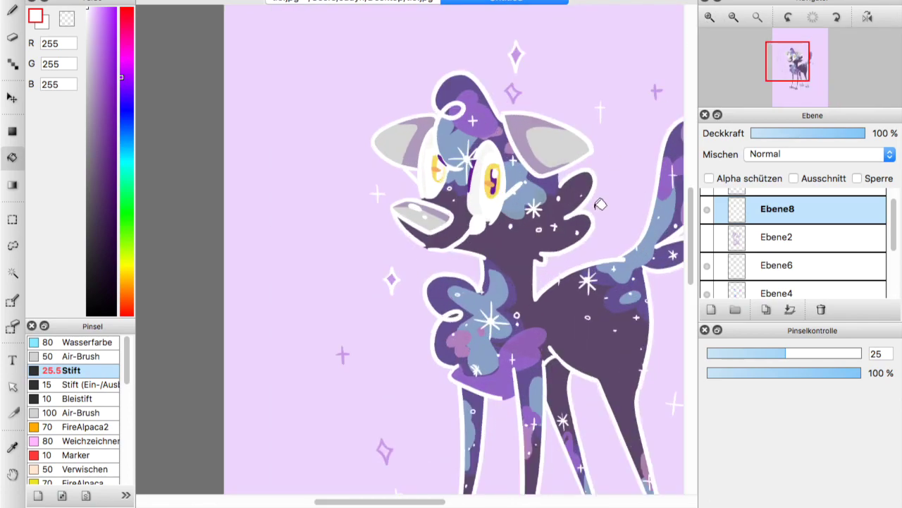
{"action": "left_click", "coordinate": [551, 169]}
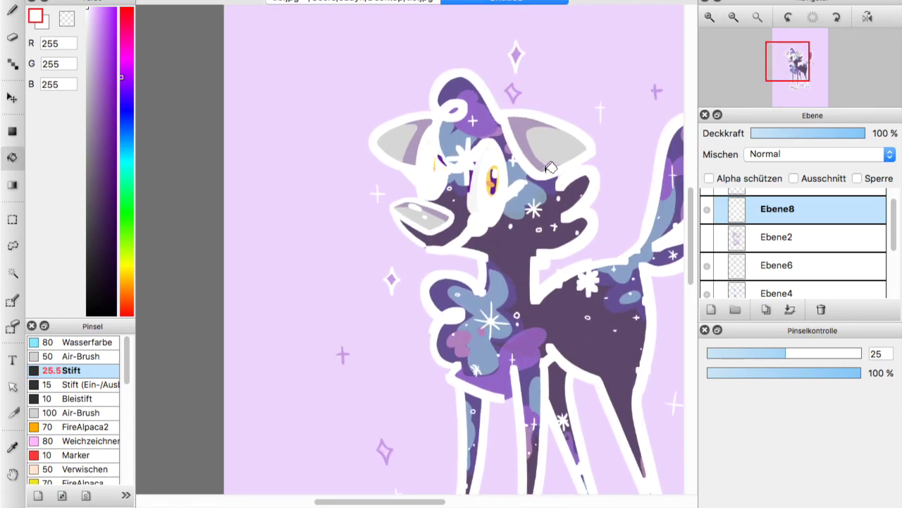
- Move layer Ebene8 below layer Ebene2 and check the white outline against the whole dog
{"action": "left_click_drag", "start_coordinate": [750, 213], "coordinate": [749, 247]}
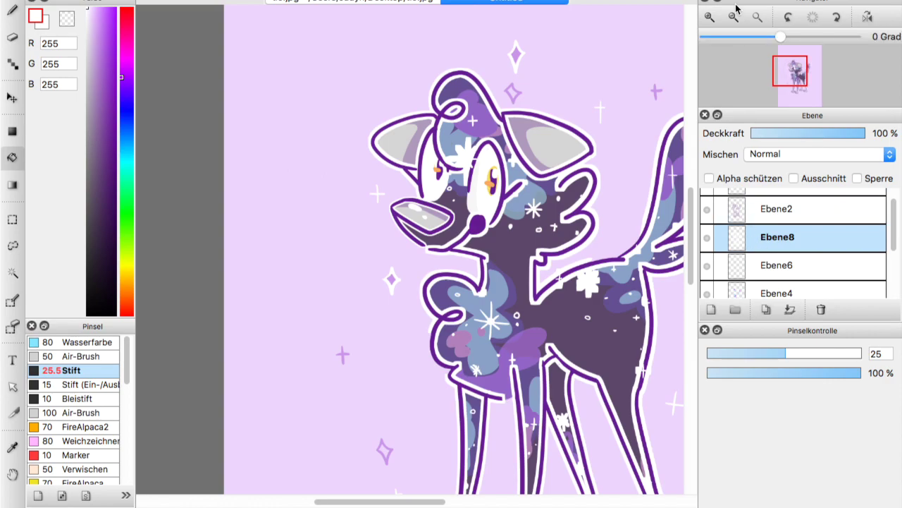
{"action": "left_click", "coordinate": [730, 18]}
{"action": "left_click", "coordinate": [731, 18]}
{"action": "left_click", "coordinate": [730, 19]}
{"action": "left_click", "coordinate": [710, 18]}
{"action": "left_click", "coordinate": [710, 18]}
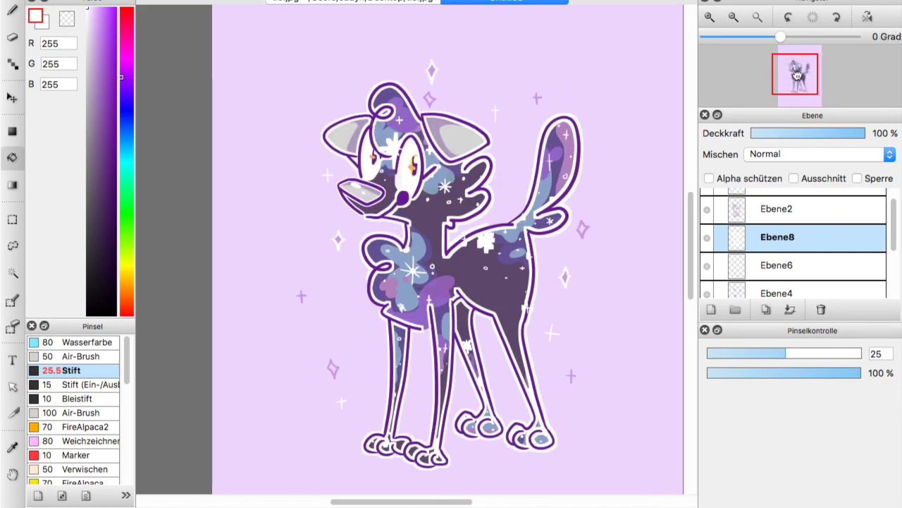
- Move layer Ebene8 below layer Ebene3 and transform the white outline to fit evenly around the dog, using Bilinear (Smooth)
{"action": "left_click", "coordinate": [12, 98]}
{"action": "mouse_move", "coordinate": [211, 111]}
{"action": "left_mouse_down"}
{"action": "mouse_move", "coordinate": [239, 107]}
{"action": "mouse_move", "coordinate": [196, 111]}
{"action": "mouse_move", "coordinate": [206, 108]}
{"action": "left_mouse_up"}
{"action": "left_click_drag", "start_coordinate": [875, 237], "coordinate": [822, 255]}
{"action": "left_click", "coordinate": [296, 1]}
{"action": "left_click", "coordinate": [359, 102]}
{"action": "mouse_move", "coordinate": [557, 45]}
{"action": "left_mouse_down"}
{"action": "mouse_move", "coordinate": [564, 56]}
{"action": "mouse_move", "coordinate": [567, 37]}
{"action": "left_mouse_up"}
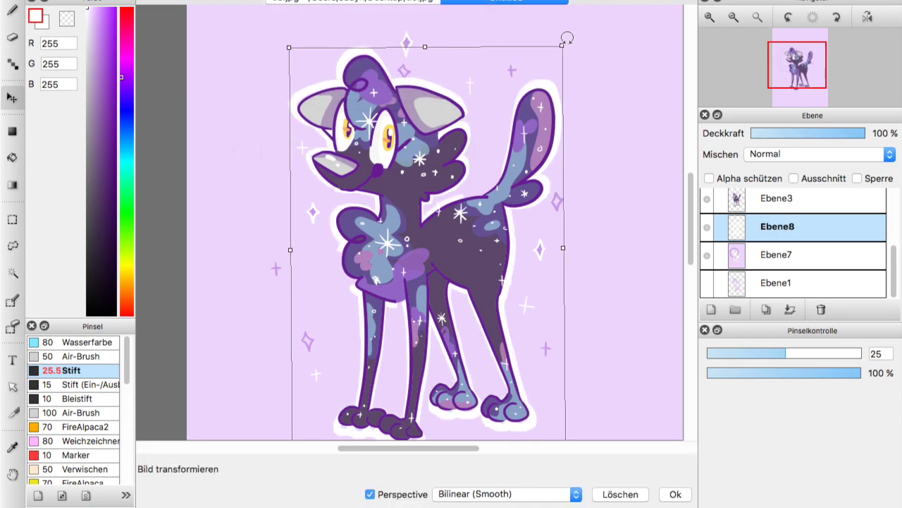
{"action": "left_click_drag", "start_coordinate": [524, 97], "coordinate": [530, 97]}
{"action": "left_click_drag", "start_coordinate": [568, 45], "coordinate": [560, 52]}
{"action": "left_click_drag", "start_coordinate": [541, 83], "coordinate": [538, 83]}
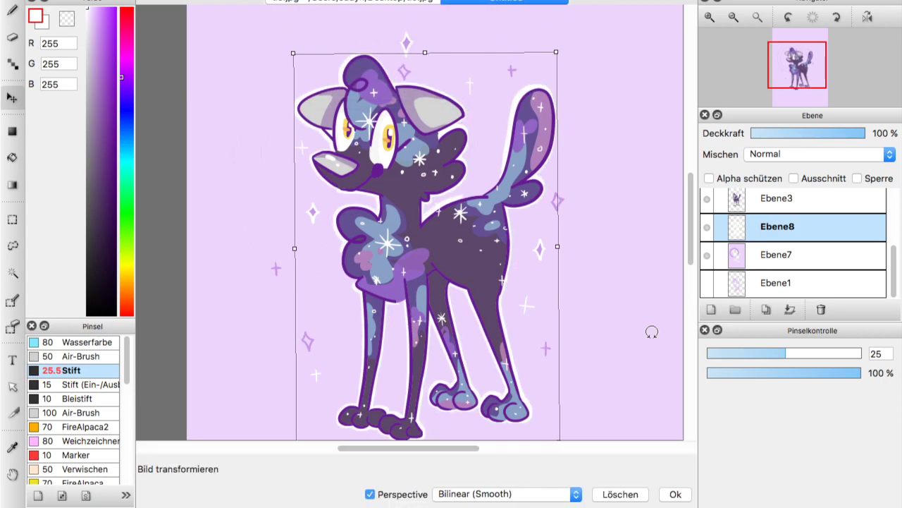
{"action": "left_click", "coordinate": [675, 494]}
{"action": "left_click", "coordinate": [12, 12]}
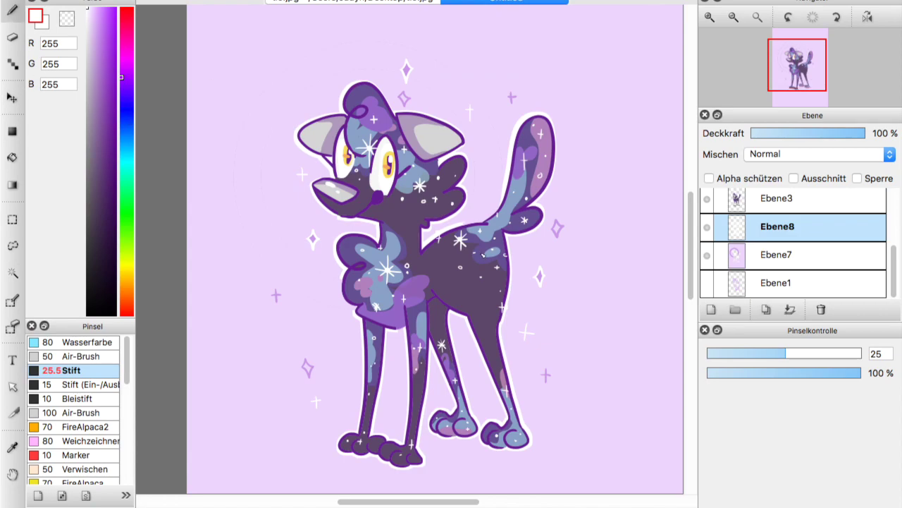
- Try placing the white outline layer Ebene8 above layer Ebene3
{"action": "left_click_drag", "start_coordinate": [777, 226], "coordinate": [778, 189]}
{"action": "left_click", "coordinate": [734, 17]}
{"action": "left_click", "coordinate": [734, 17]}
{"action": "left_click", "coordinate": [708, 18]}
{"action": "left_click", "coordinate": [708, 18]}
{"action": "key", "text": "ctrl+y"}
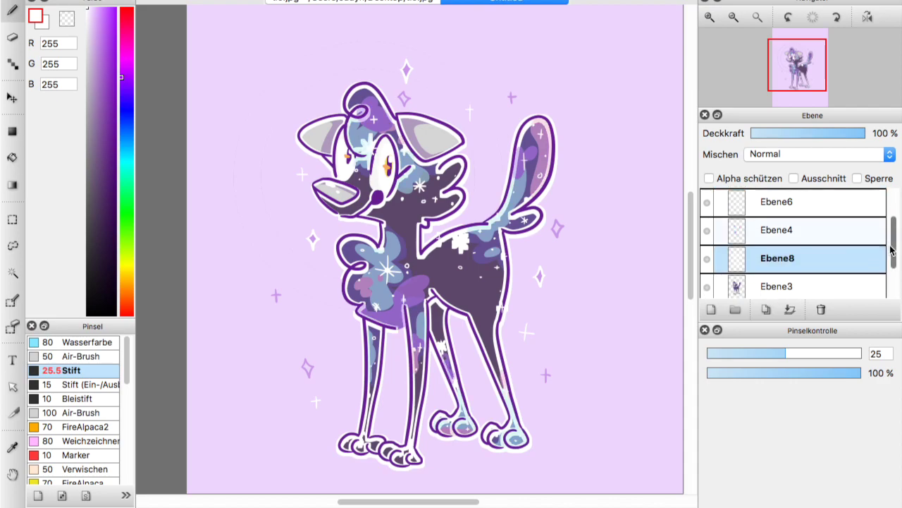
- Thicken the white border around the dog with further bucket fills on layer Ebene8
{"action": "left_click", "coordinate": [13, 161]}
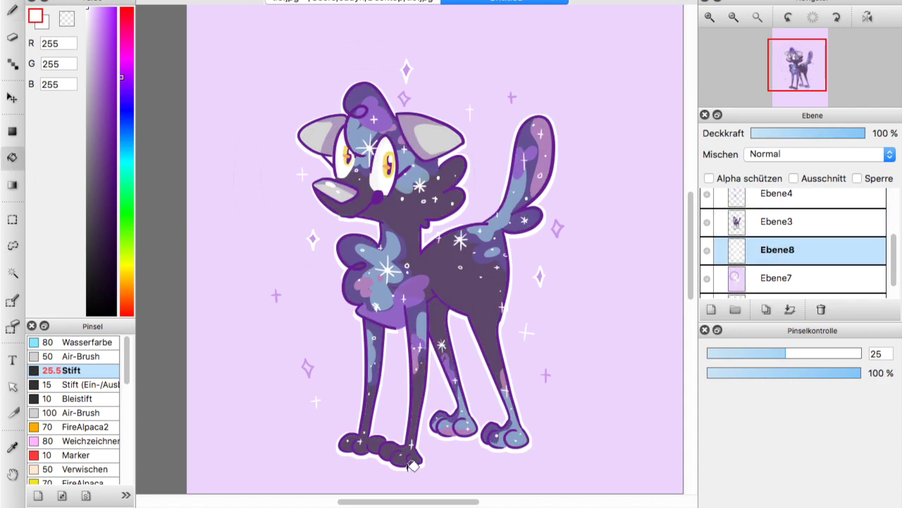
{"action": "left_click", "coordinate": [321, 150]}
{"action": "key", "text": "ctrl+z"}
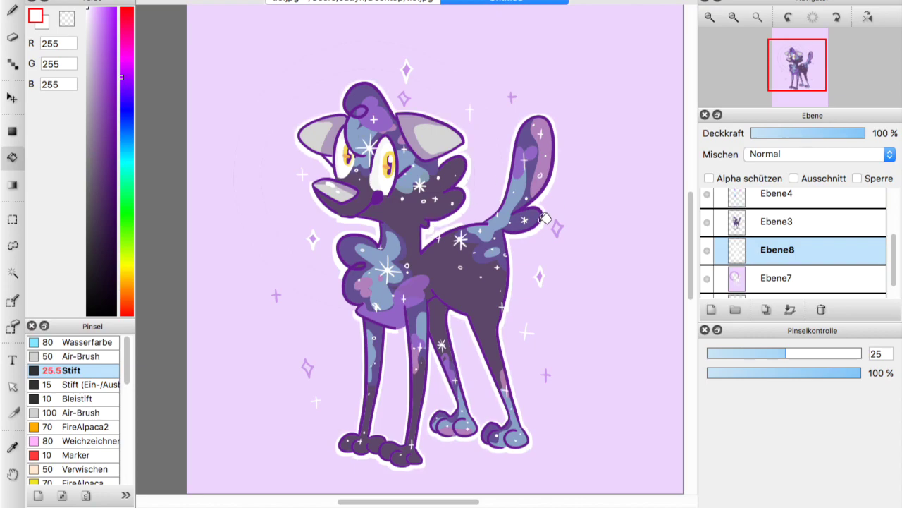
{"action": "left_click", "coordinate": [734, 17]}
{"action": "left_click", "coordinate": [710, 16]}
- Draw thin white highlights inside the outlines of the hair tuft, cheek, chest fluff, tail and belly on layer Ebene3 with the Stift brush
{"action": "left_click", "coordinate": [783, 224]}
{"action": "key", "text": "b"}
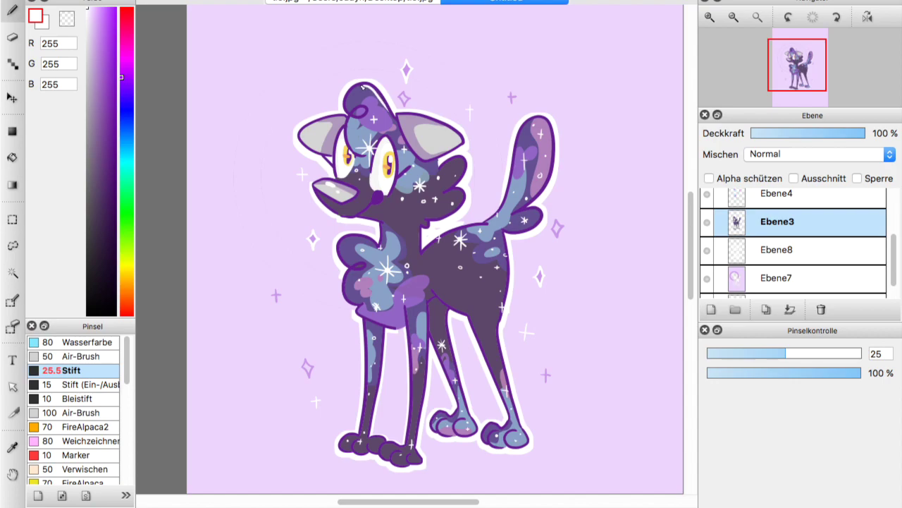
{"action": "key", "text": "super+z"}
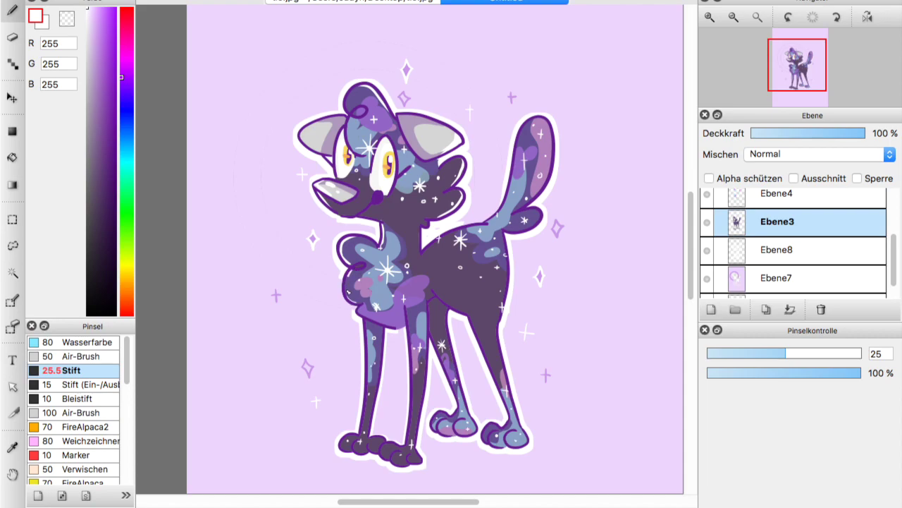
{"action": "left_click_drag", "start_coordinate": [534, 119], "coordinate": [507, 202]}
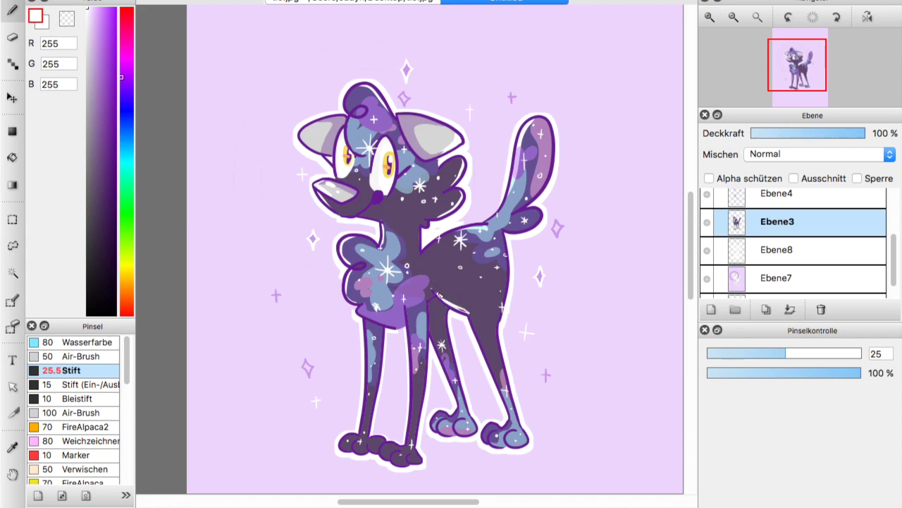
{"action": "key", "text": "super+z"}
- Draw white highlights on the hind legs and paws on layer Ebene3, raising the Stift brush size to 60
{"action": "left_click", "coordinate": [709, 18]}
{"action": "left_click_drag", "start_coordinate": [459, 330], "coordinate": [535, 379]}
{"action": "key", "text": "super+z"}
{"action": "left_click_drag", "start_coordinate": [794, 355], "coordinate": [828, 354]}
{"action": "left_click_drag", "start_coordinate": [459, 333], "coordinate": [490, 360]}
- Add white highlights along the inner edges of the front legs and on the front paws on layer Ebene3
{"action": "left_click_drag", "start_coordinate": [781, 85], "coordinate": [793, 88]}
{"action": "mouse_move", "coordinate": [424, 89]}
{"action": "left_mouse_down"}
{"action": "mouse_move", "coordinate": [431, 202]}
{"action": "mouse_move", "coordinate": [415, 304]}
{"action": "left_mouse_up"}
{"action": "mouse_move", "coordinate": [503, 60]}
{"action": "left_mouse_down"}
{"action": "mouse_move", "coordinate": [515, 142]}
{"action": "mouse_move", "coordinate": [512, 330]}
{"action": "mouse_move", "coordinate": [379, 322]}
{"action": "mouse_move", "coordinate": [497, 332]}
{"action": "mouse_move", "coordinate": [483, 330]}
{"action": "mouse_move", "coordinate": [461, 354]}
{"action": "left_mouse_up"}
{"action": "left_click", "coordinate": [738, 14]}
{"action": "left_click_drag", "start_coordinate": [770, 64], "coordinate": [800, 83]}
- Try a thick white signature with a small heart below the hind paws at brush size 60
{"action": "scroll", "coordinate": [753, 64], "scroll_direction": "up", "scroll_amount": 3}
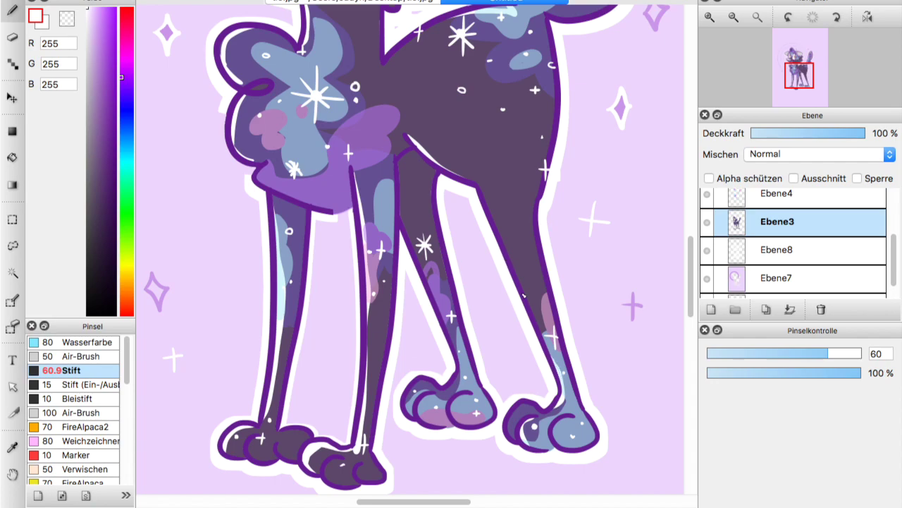
{"action": "scroll", "coordinate": [749, 64], "scroll_direction": "down", "scroll_amount": 3}
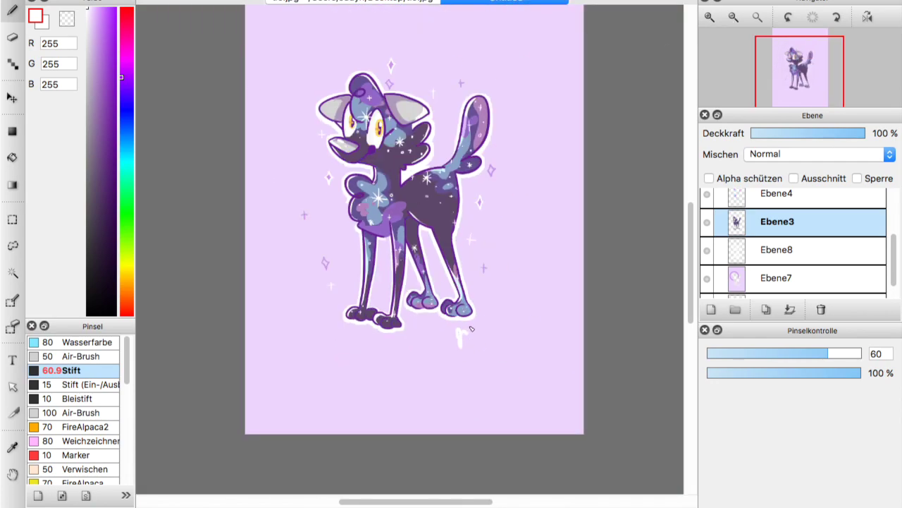
{"action": "scroll", "coordinate": [749, 64], "scroll_direction": "up", "scroll_amount": 3}
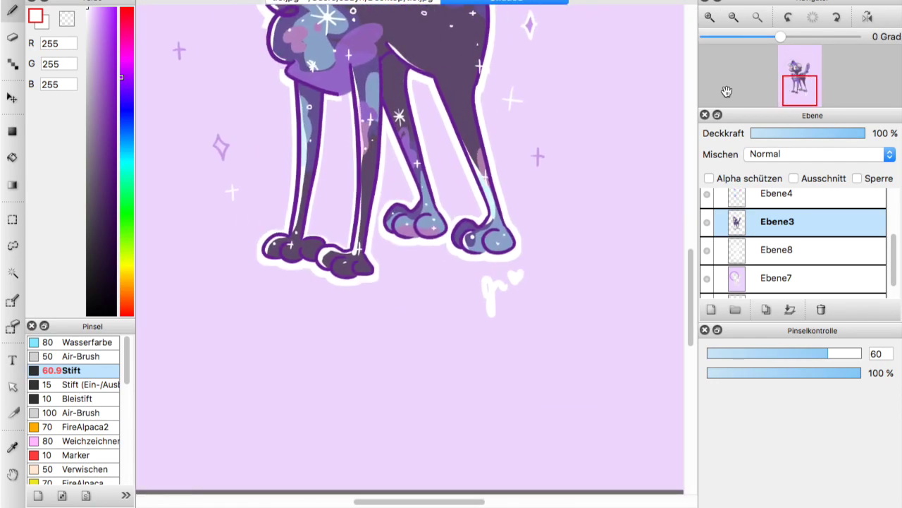
- Undo the thick signature and sign with a thin white initial and small heart below the hind paws at brush size 14.5
{"action": "left_click_drag", "start_coordinate": [786, 354], "coordinate": [751, 354]}
{"action": "key", "text": "super+z"}
{"action": "mouse_move", "coordinate": [509, 270]}
{"action": "left_mouse_down"}
{"action": "mouse_move", "coordinate": [515, 305]}
{"action": "mouse_move", "coordinate": [554, 323]}
{"action": "left_mouse_up"}
{"action": "left_click", "coordinate": [734, 17]}
{"action": "left_click", "coordinate": [714, 18]}
{"action": "left_click_drag", "start_coordinate": [552, 287], "coordinate": [558, 296]}
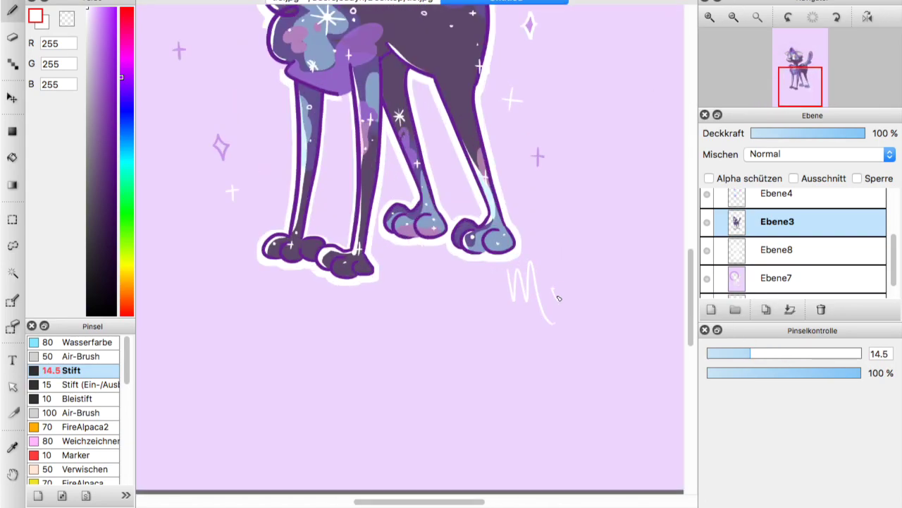
{"action": "scroll", "coordinate": [749, 65], "scroll_direction": "down", "scroll_amount": 3}
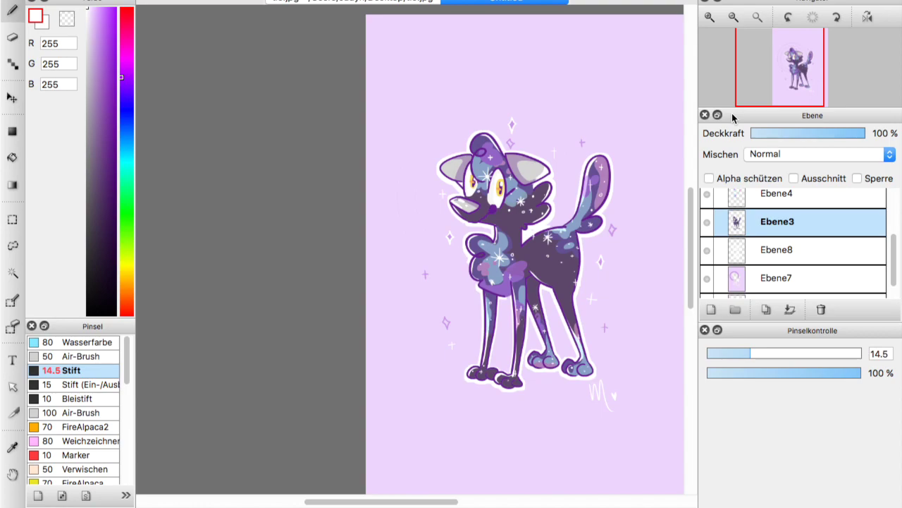
{"action": "scroll", "coordinate": [749, 64], "scroll_direction": "down", "scroll_amount": 4}
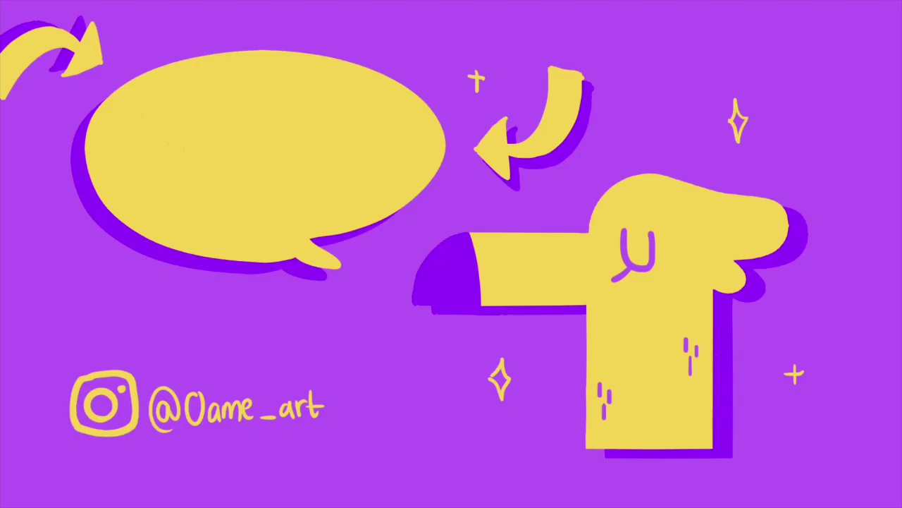